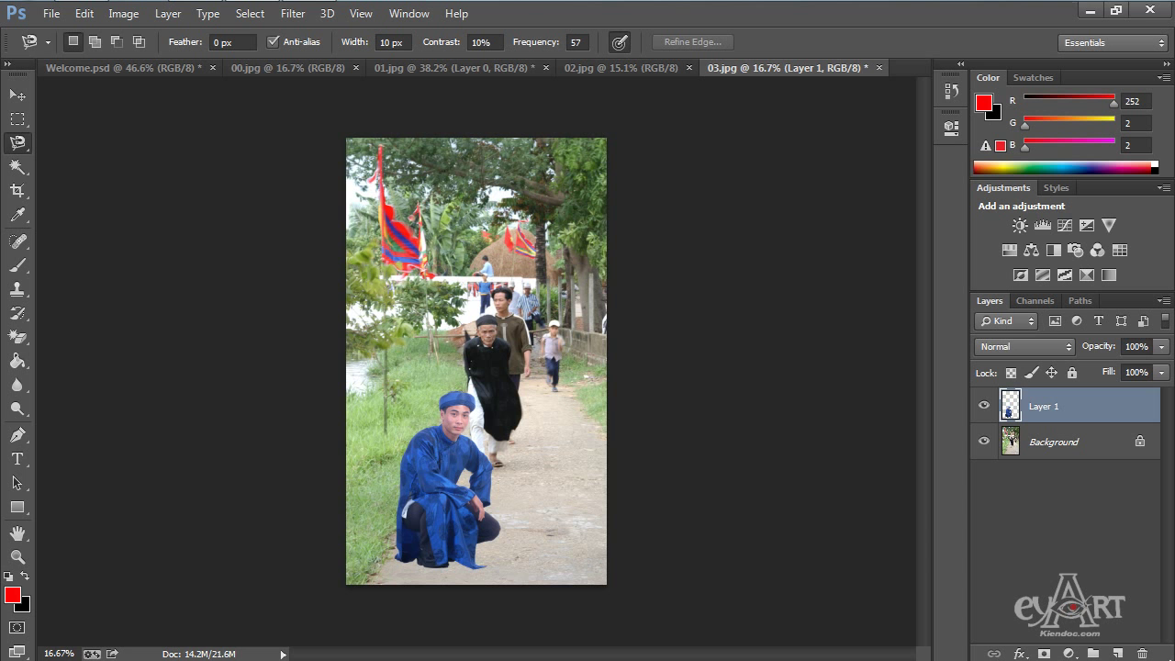
Close 03.jpg, 02.jpg, 01.jpg, Welcome.psd and 00.jpg, discarding all unsaved changes
left_click(879, 68)
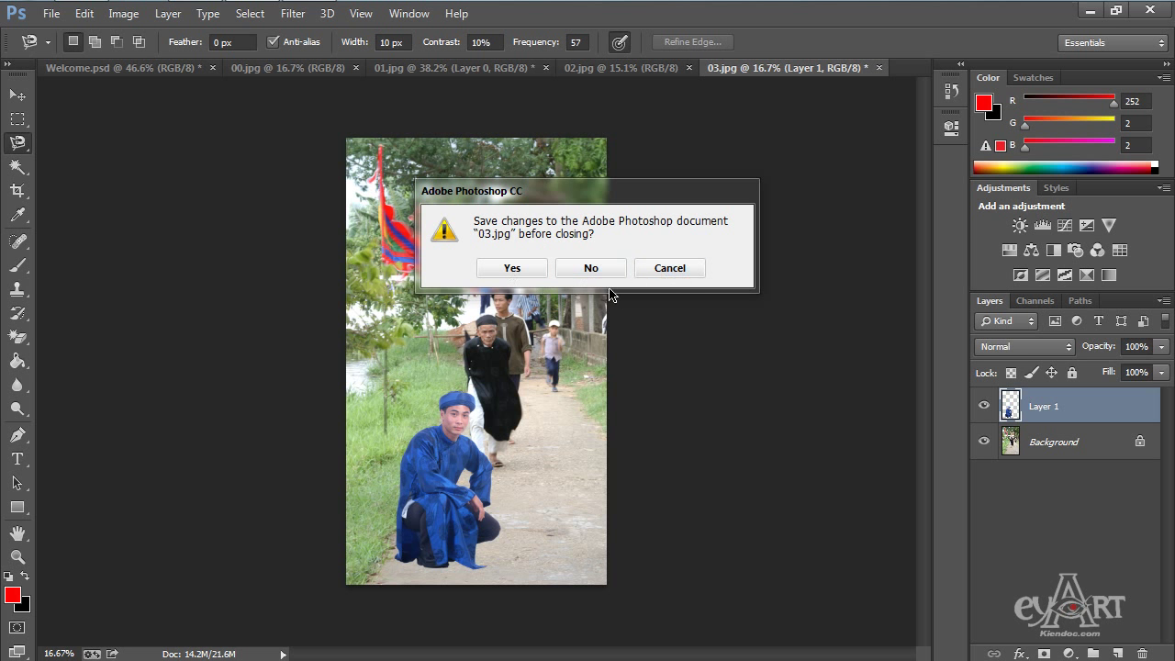
left_click(592, 267)
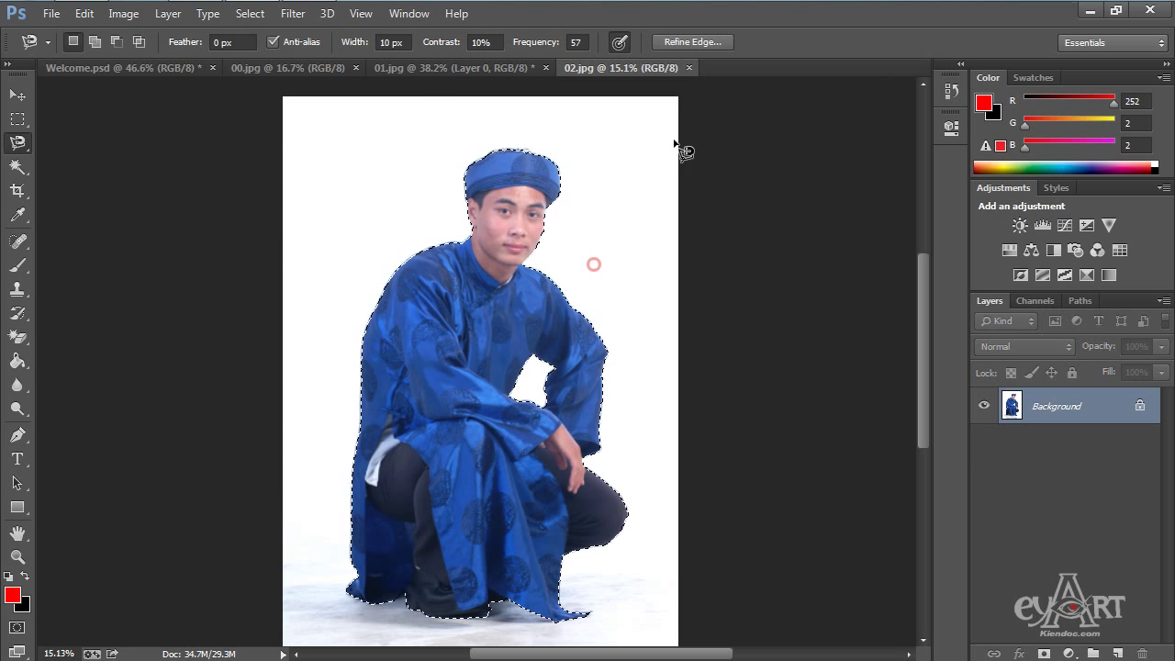
left_click(689, 68)
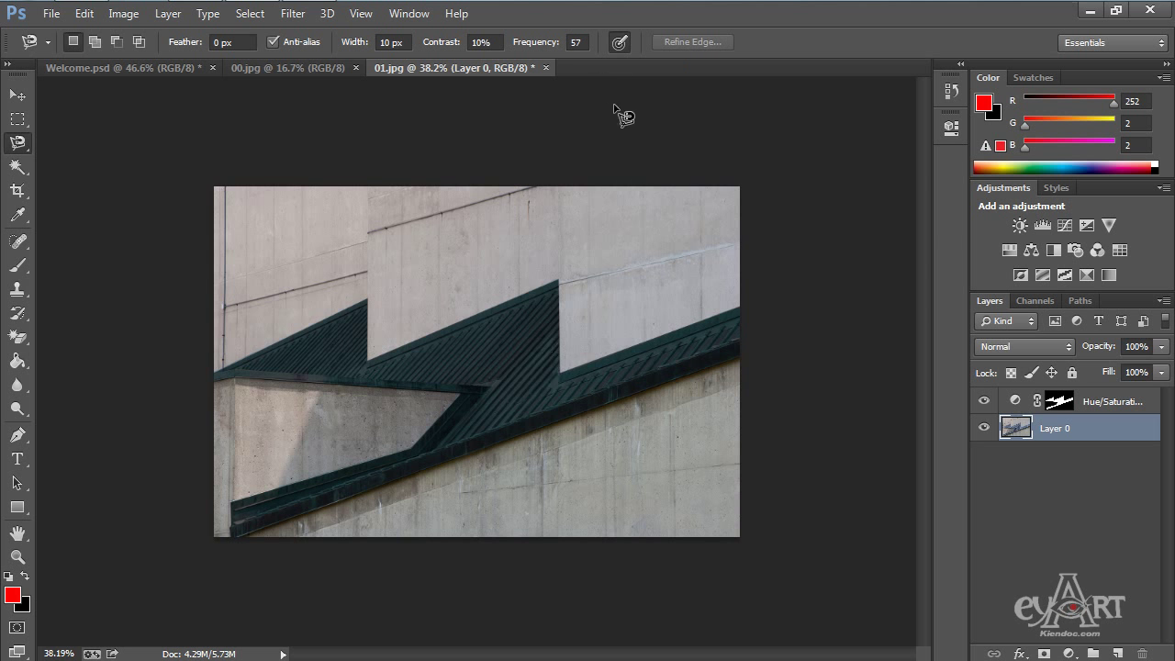
left_click(548, 68)
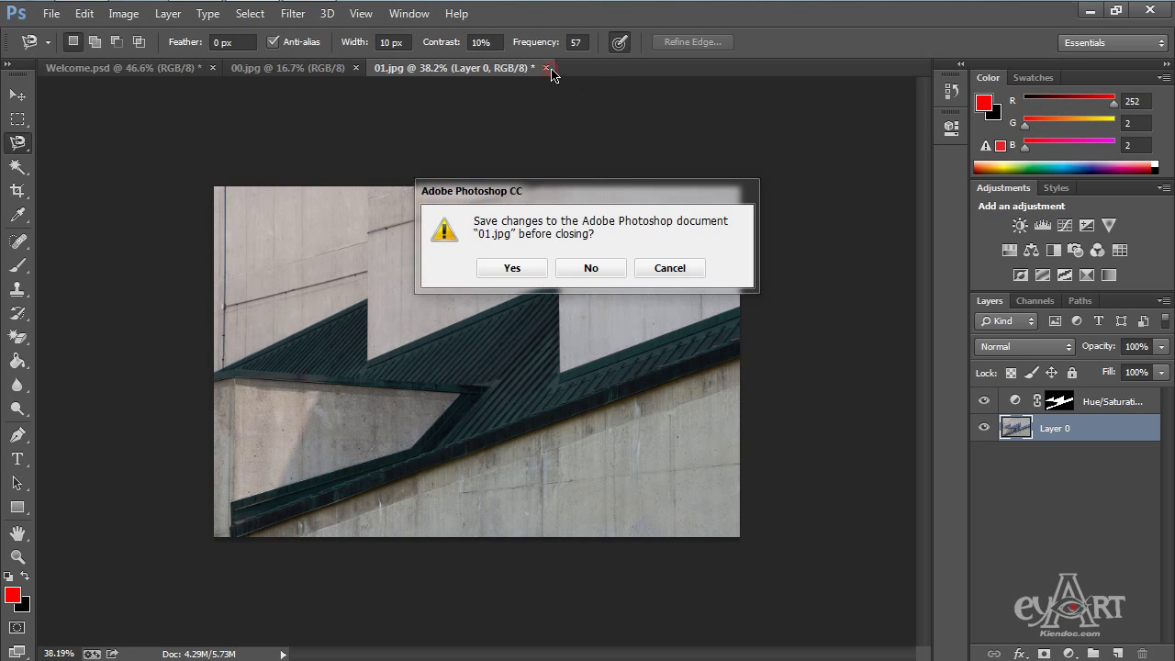
left_click(592, 268)
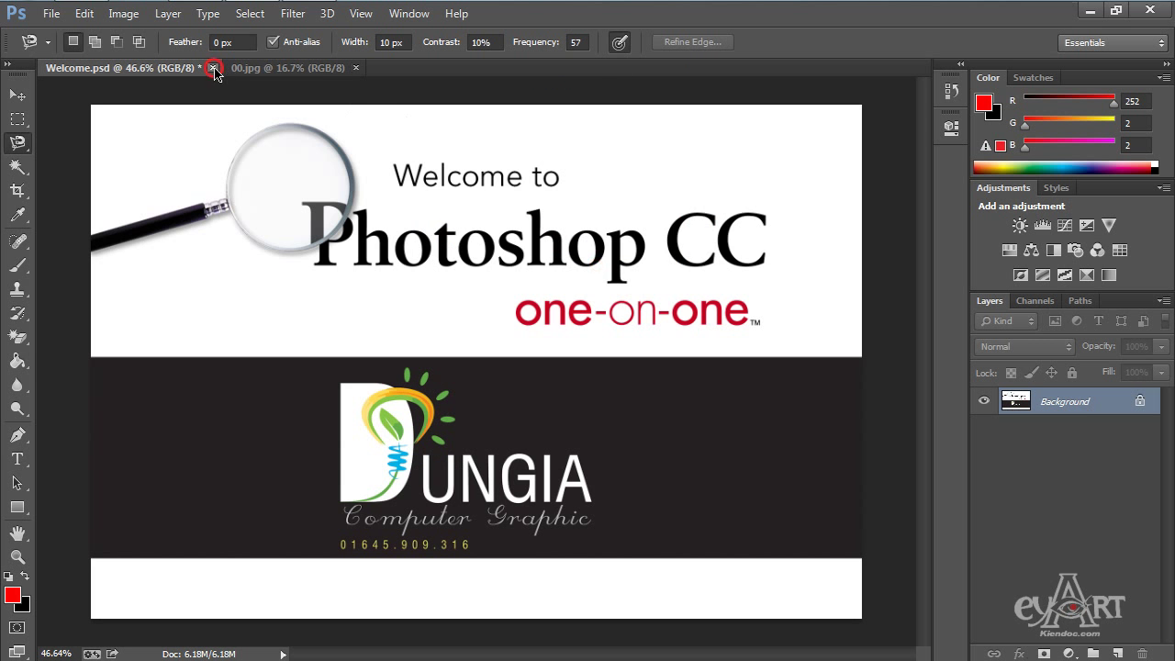
left_click(213, 68)
left_click(590, 267)
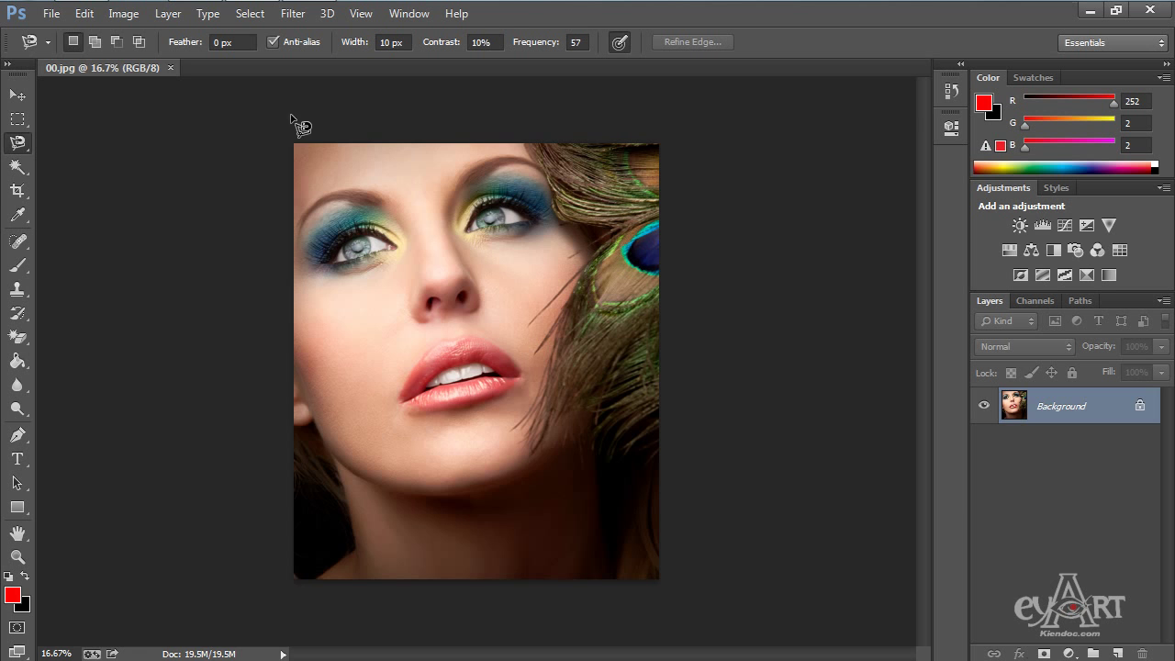
left_click(170, 69)
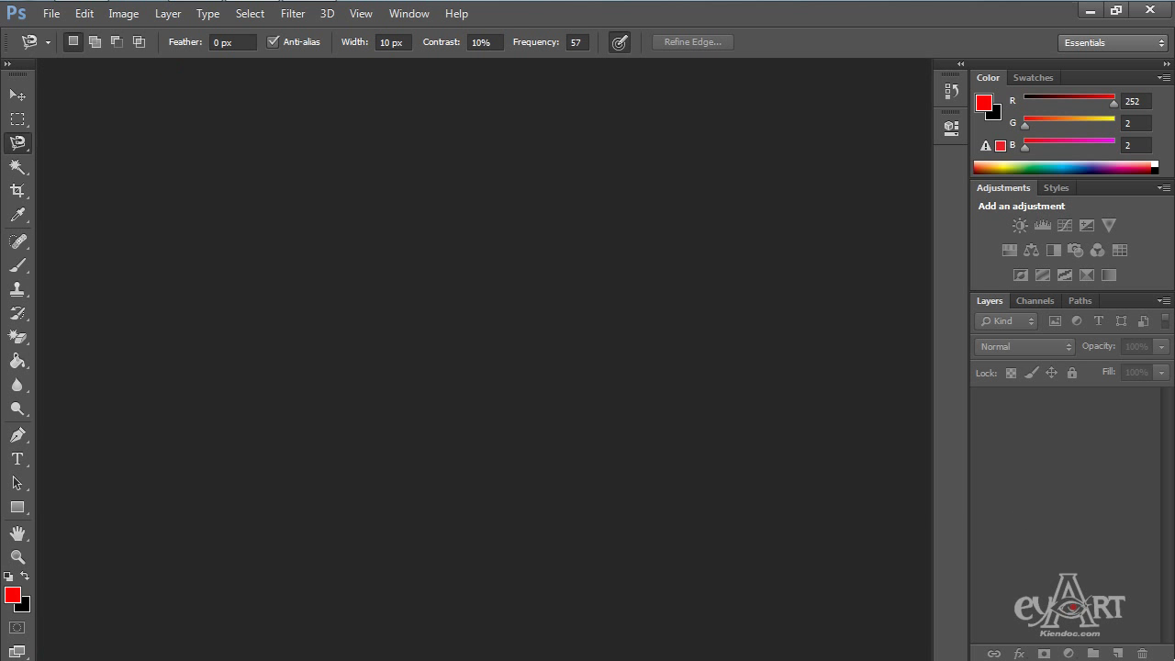
Open 04.jpg from folder 01 and zoom in on the clothing sheet
key("ctrl+o")
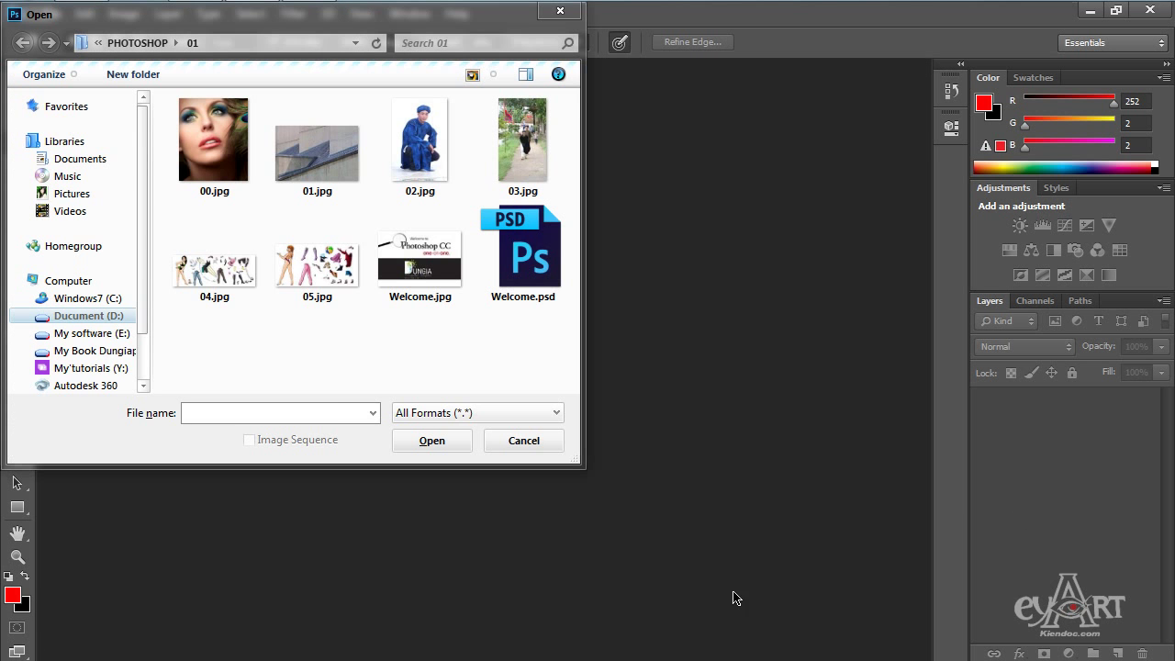
left_click(198, 273)
left_click(428, 440)
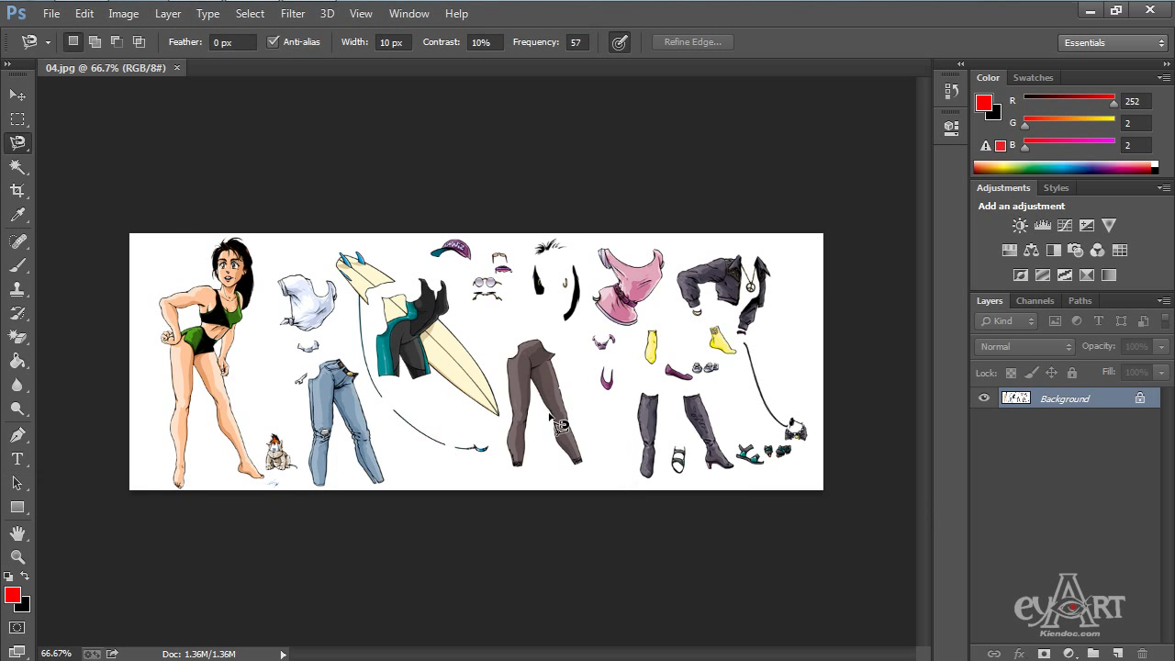
scroll(505, 390, "up", 1)
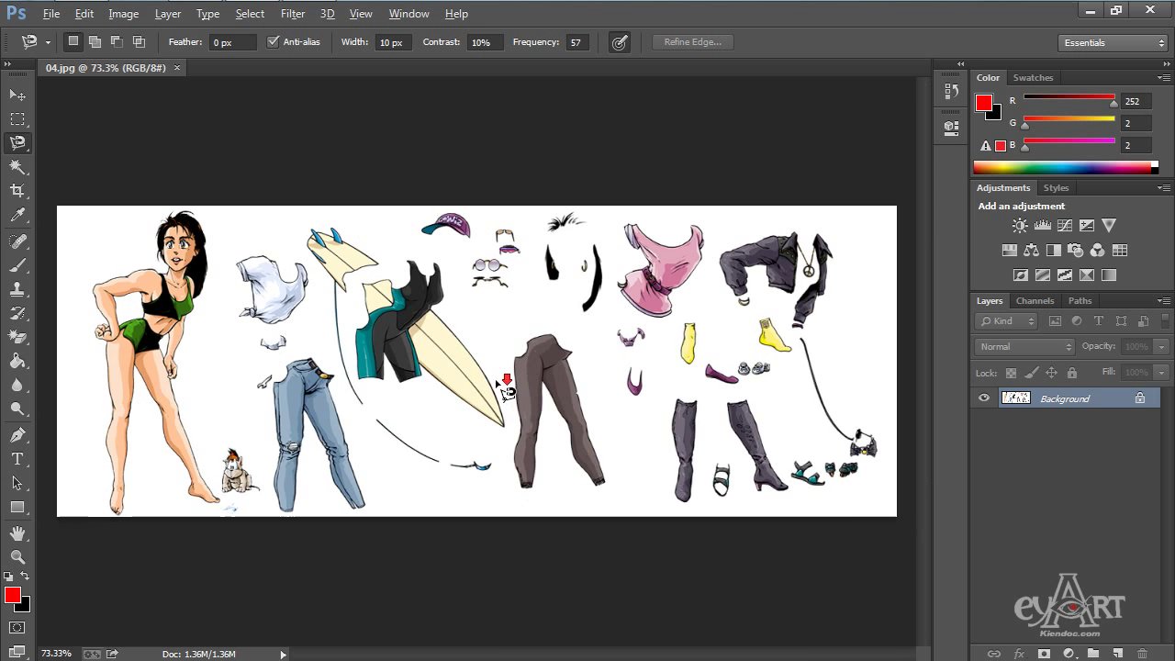
scroll(503, 387, "up", 1)
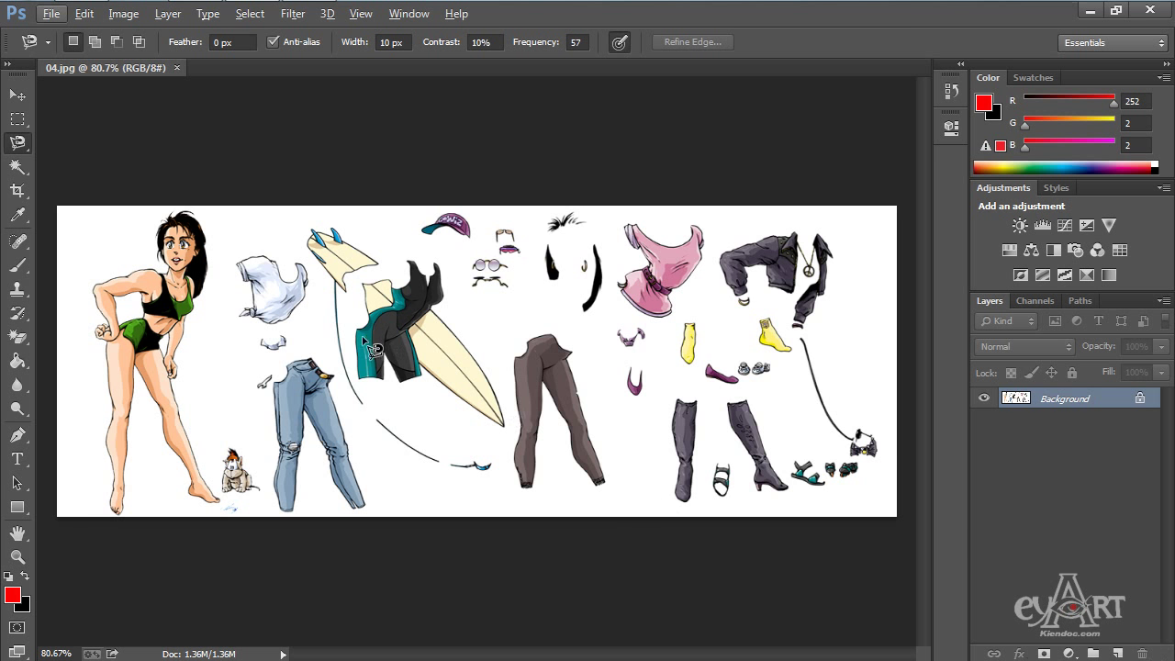
Try Magic Wand on the teal top and Quick Selection on the white T-shirt, then deselect
scroll(225, 284, "up", 5)
key("w")
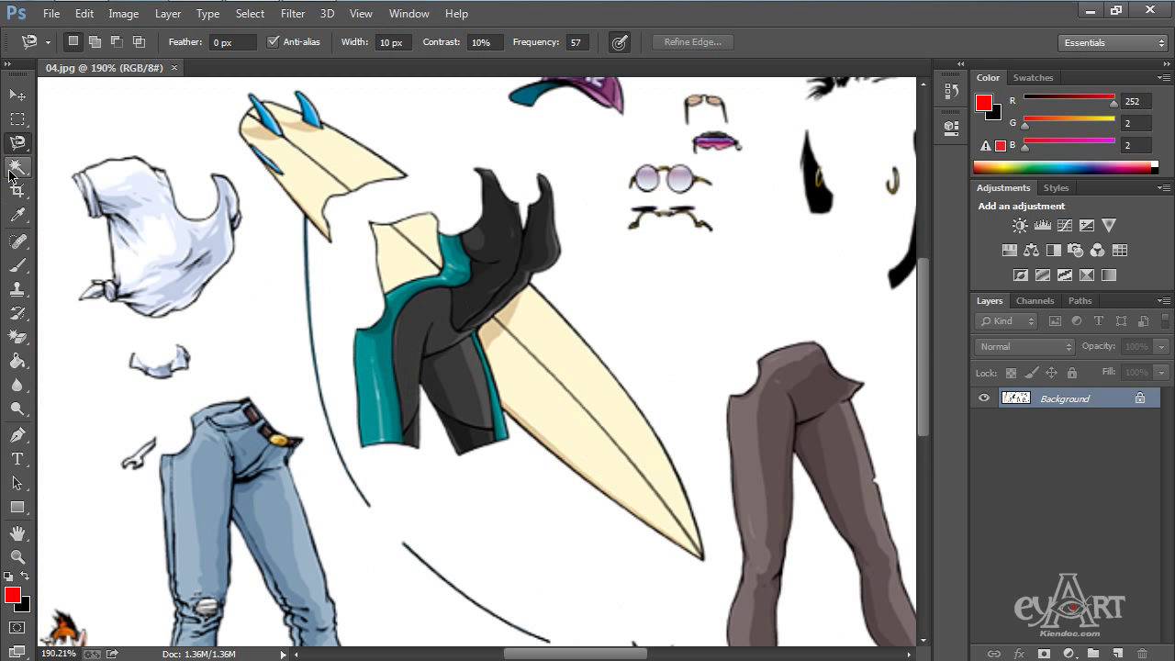
left_click(379, 360)
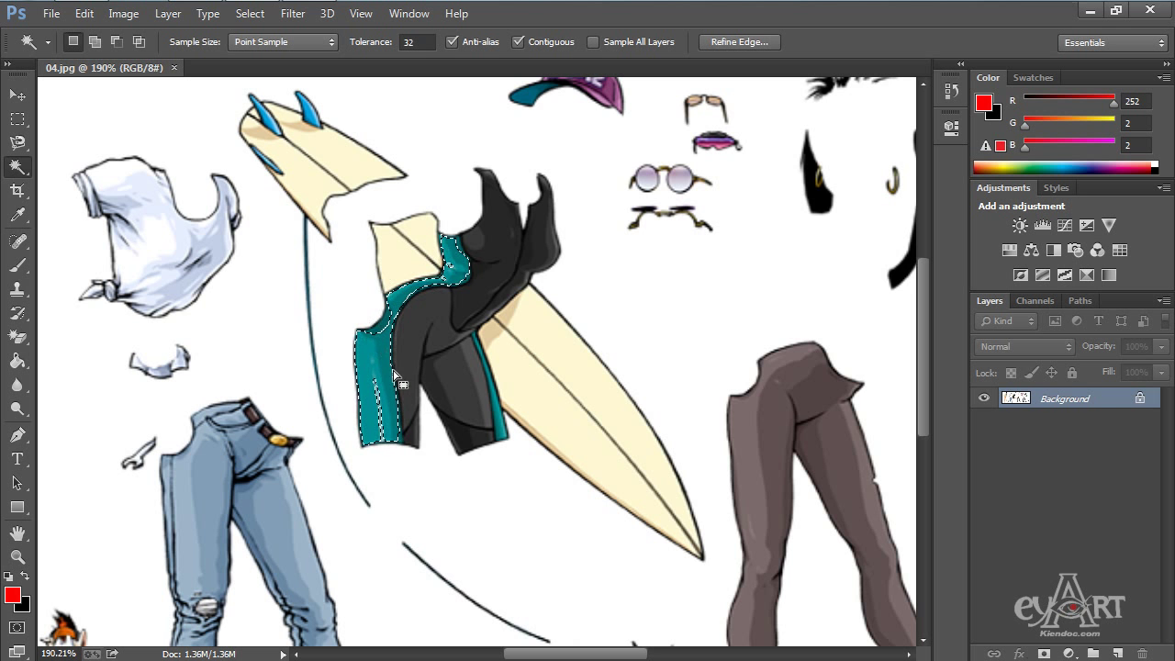
right_click(17, 171)
left_click(105, 163)
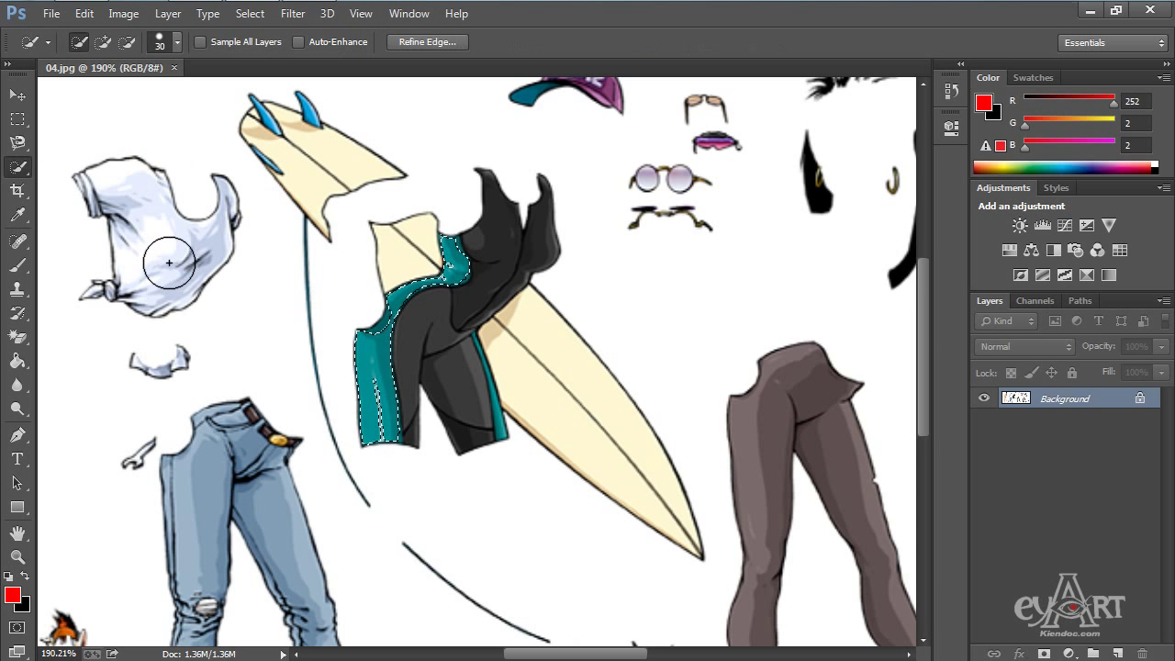
left_click(168, 263)
mouse_move(154, 245)
left_mouse_down()
mouse_move(150, 230)
mouse_move(153, 262)
mouse_move(183, 275)
mouse_move(179, 253)
left_mouse_up()
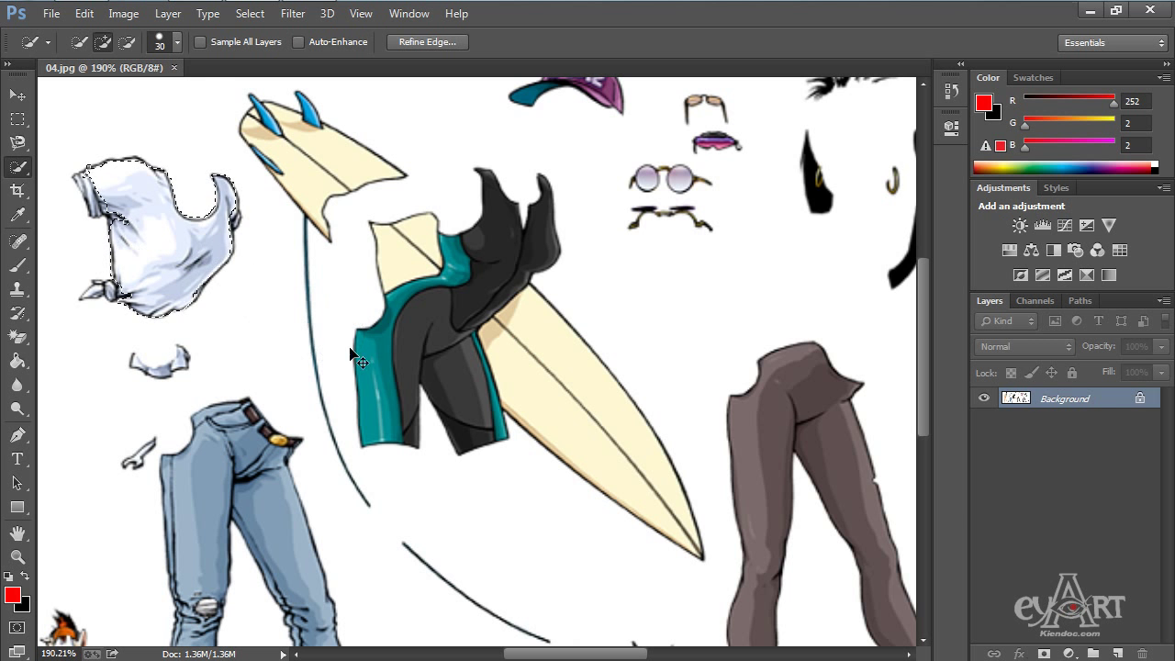
key("ctrl+d")
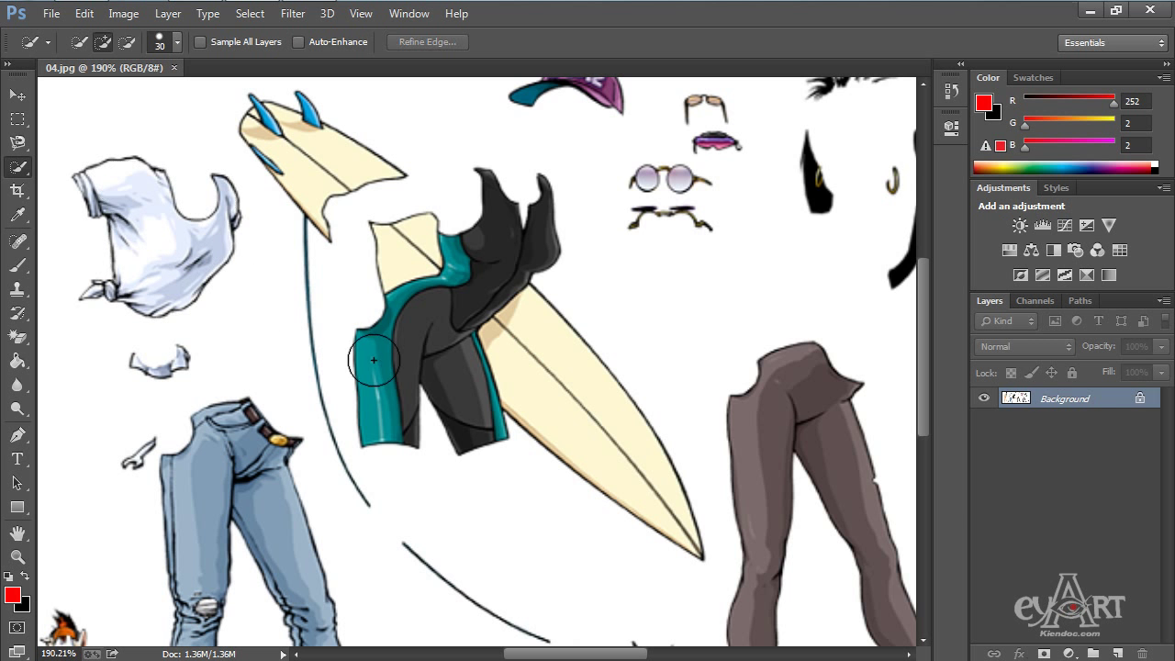
Collapse the side panel dock to icons and zoom in on the sheet
scroll(395, 344, "down", 3)
scroll(403, 336, "down", 1)
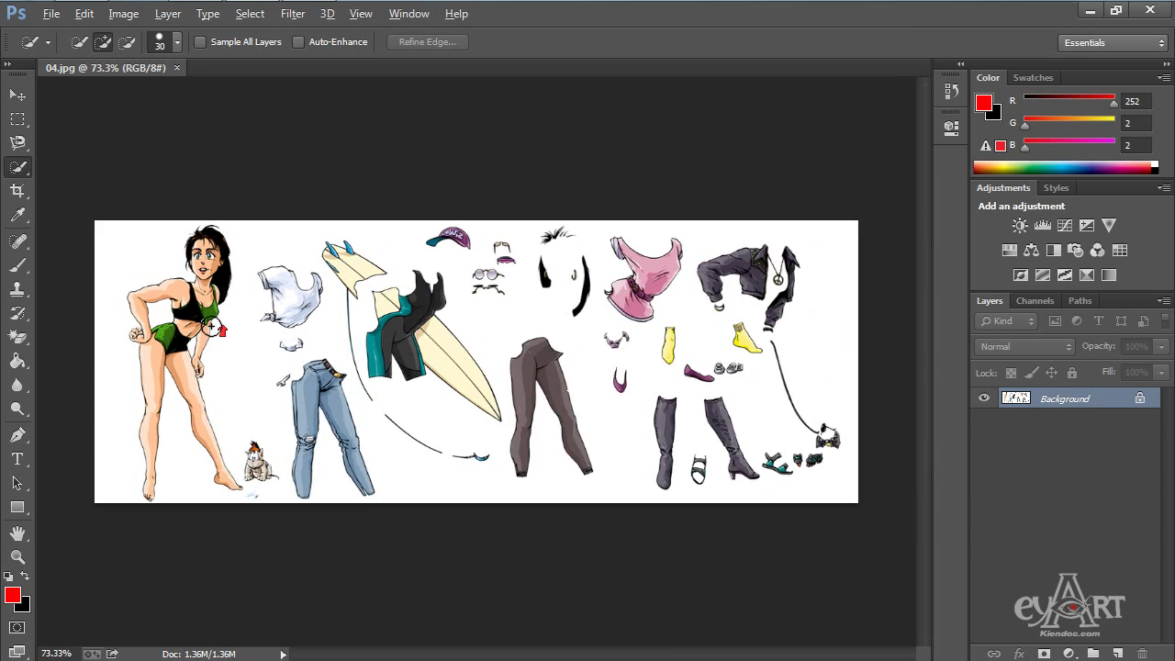
scroll(212, 325, "up", 1)
scroll(211, 326, "up", 1)
scroll(211, 325, "down", 1)
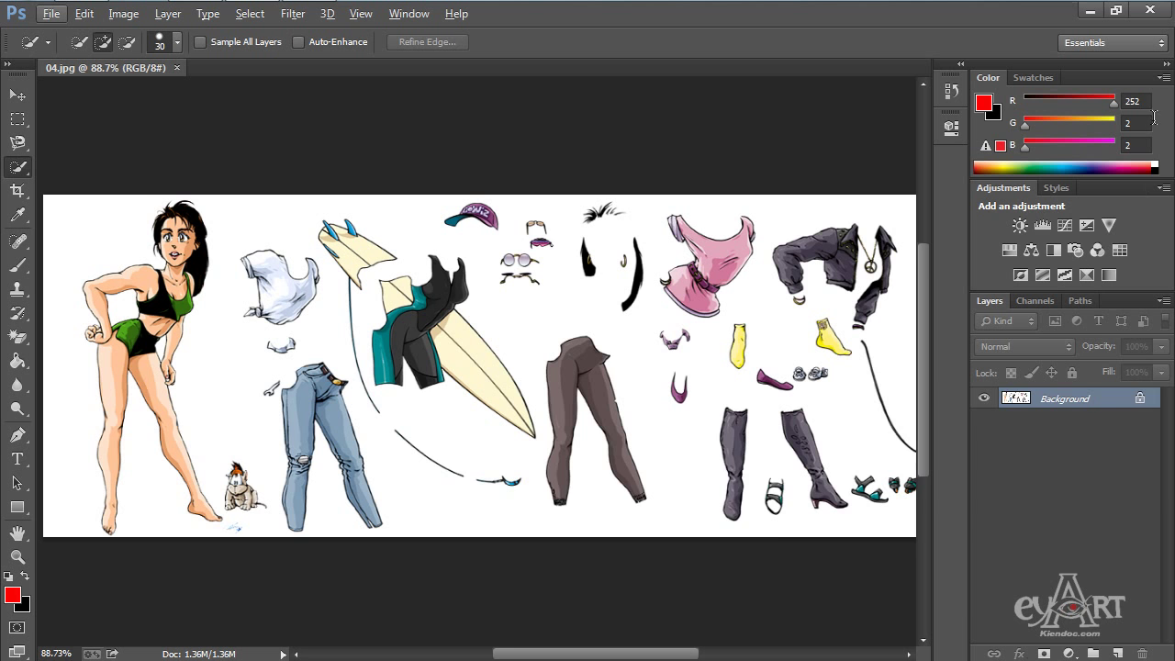
left_click(1166, 63)
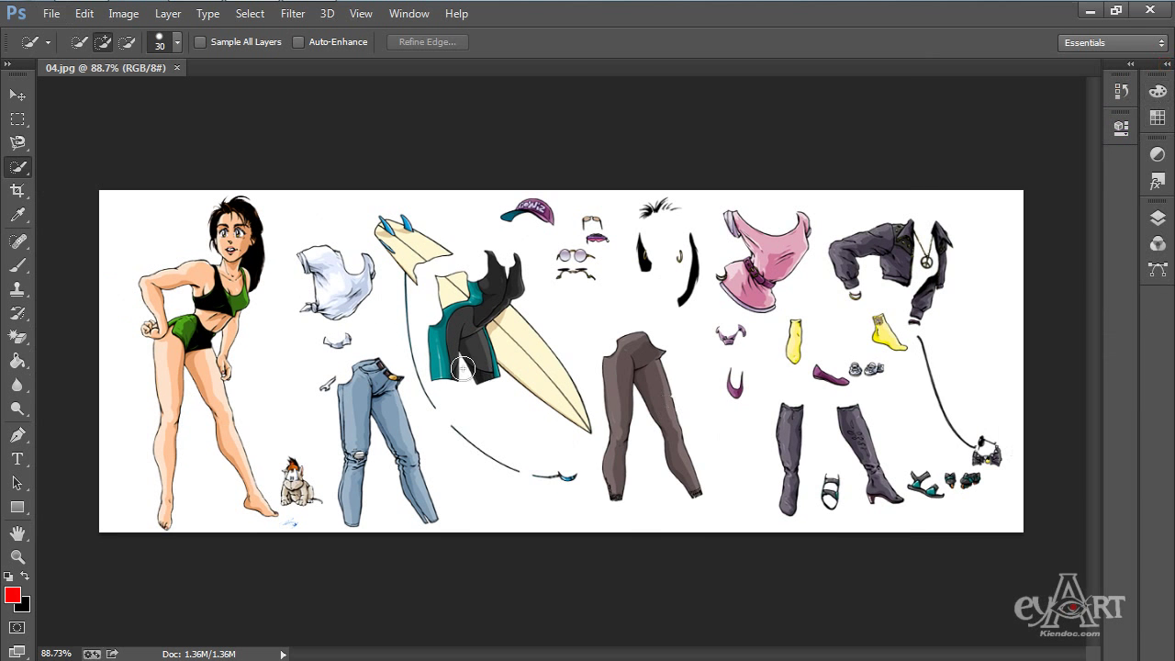
scroll(252, 322, "up", 1)
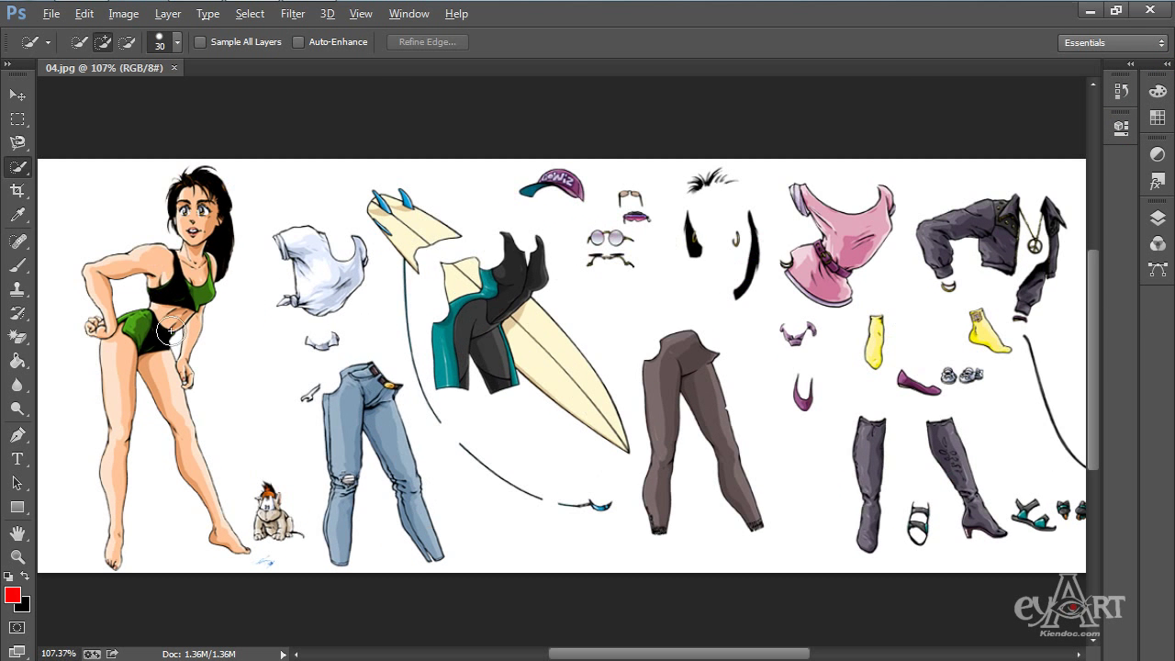
scroll(252, 321, "up", 2)
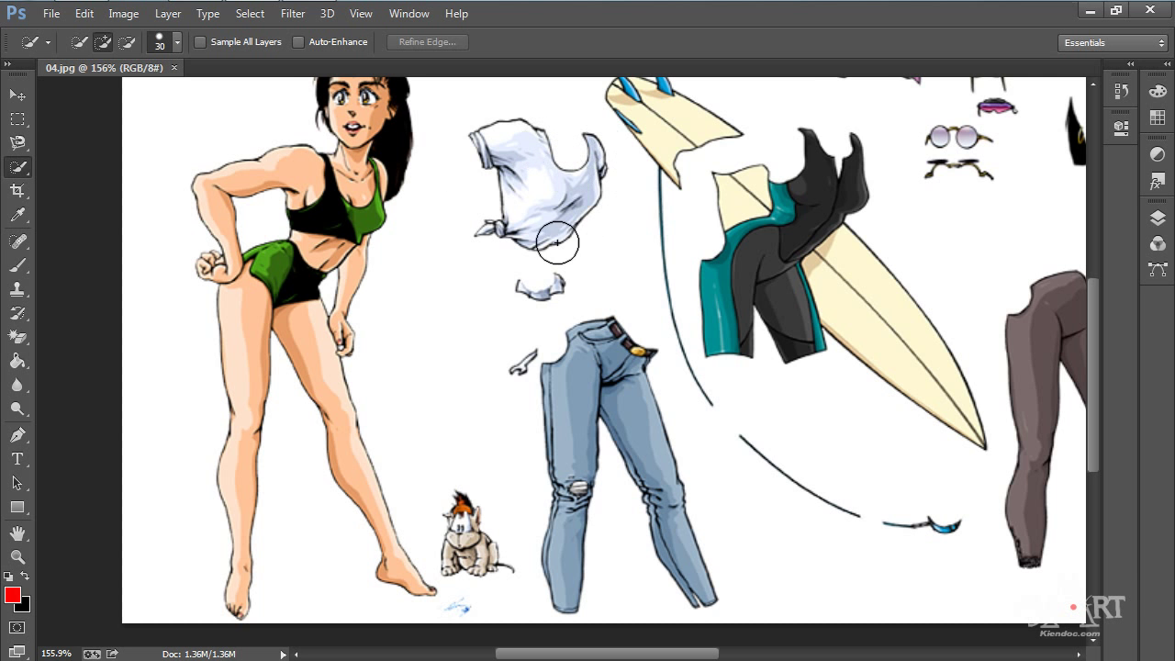
Trace a closed Magnetic Lasso selection around the white T-shirt on the sheet
left_click(16, 143)
left_click(83, 174)
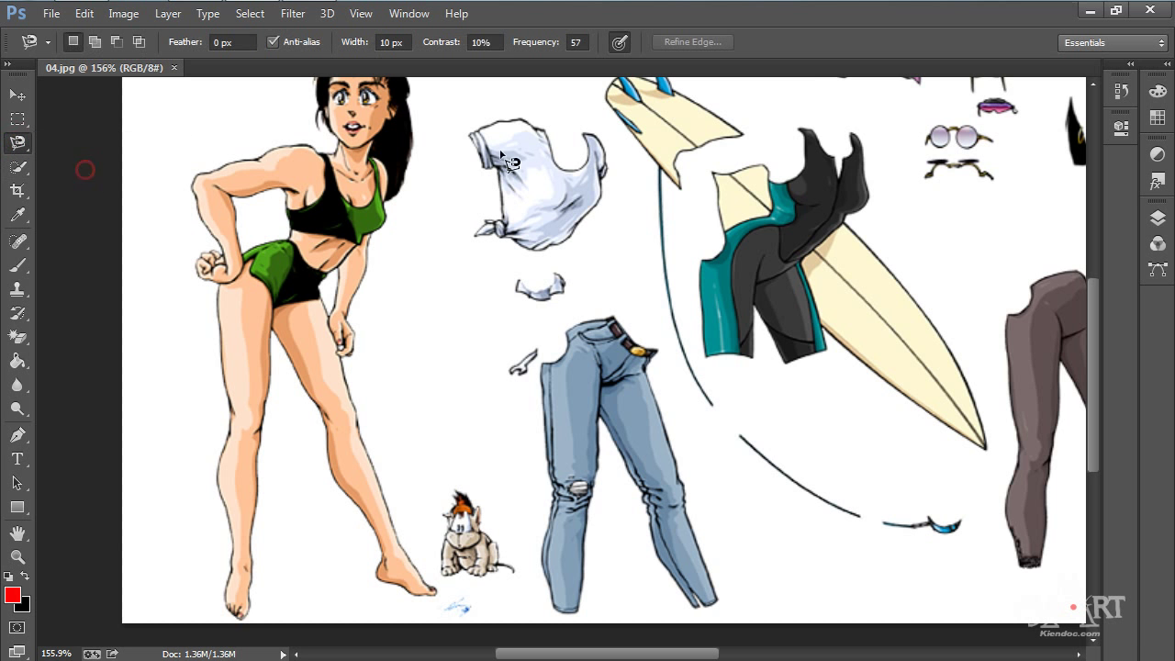
left_click(468, 137)
left_click(583, 134)
left_click(606, 161)
left_click(597, 198)
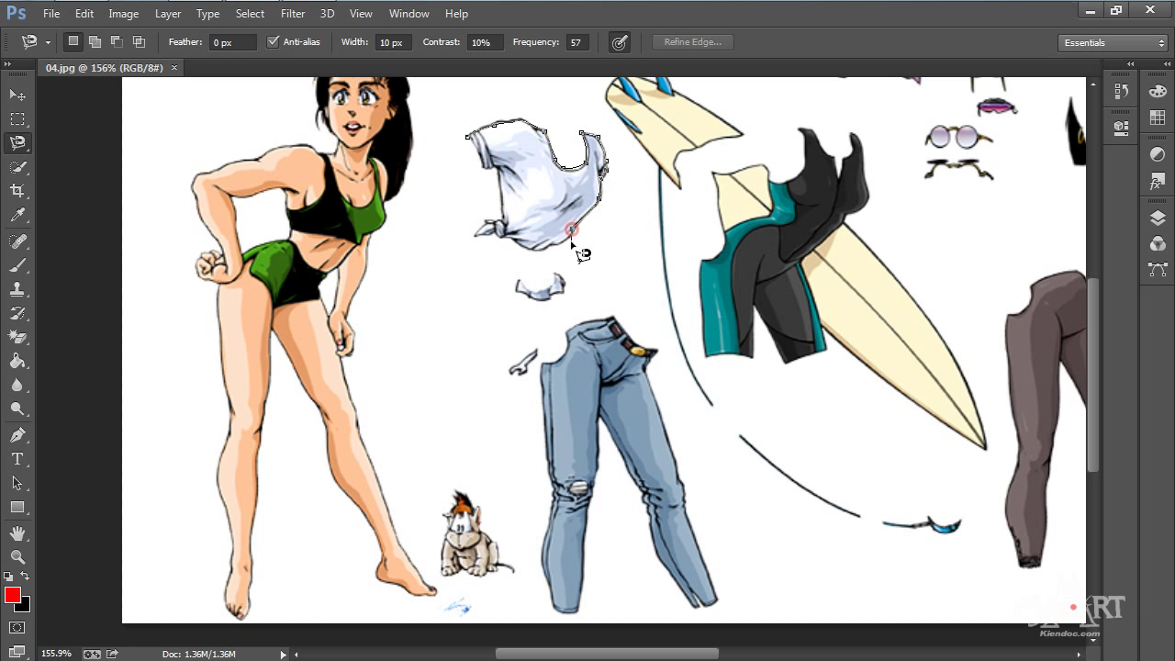
left_click(550, 246)
left_click(489, 233)
left_click(485, 227)
left_click(481, 168)
left_click(466, 136)
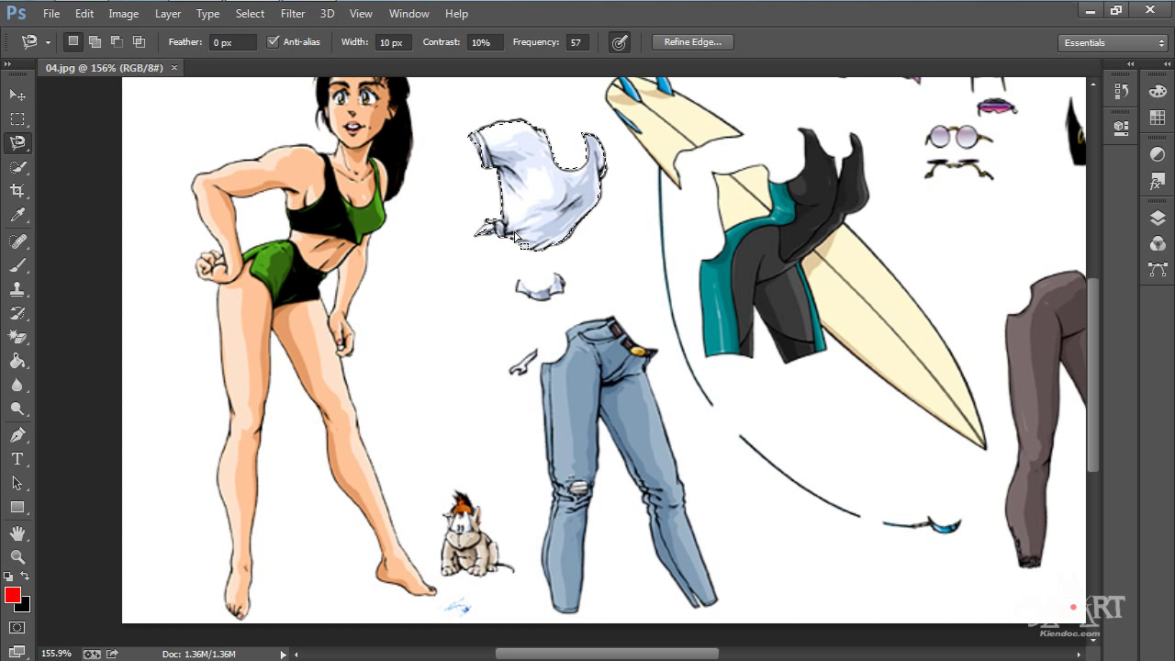
Move the selected shirt onto the girl's torso and deselect
left_click(17, 95)
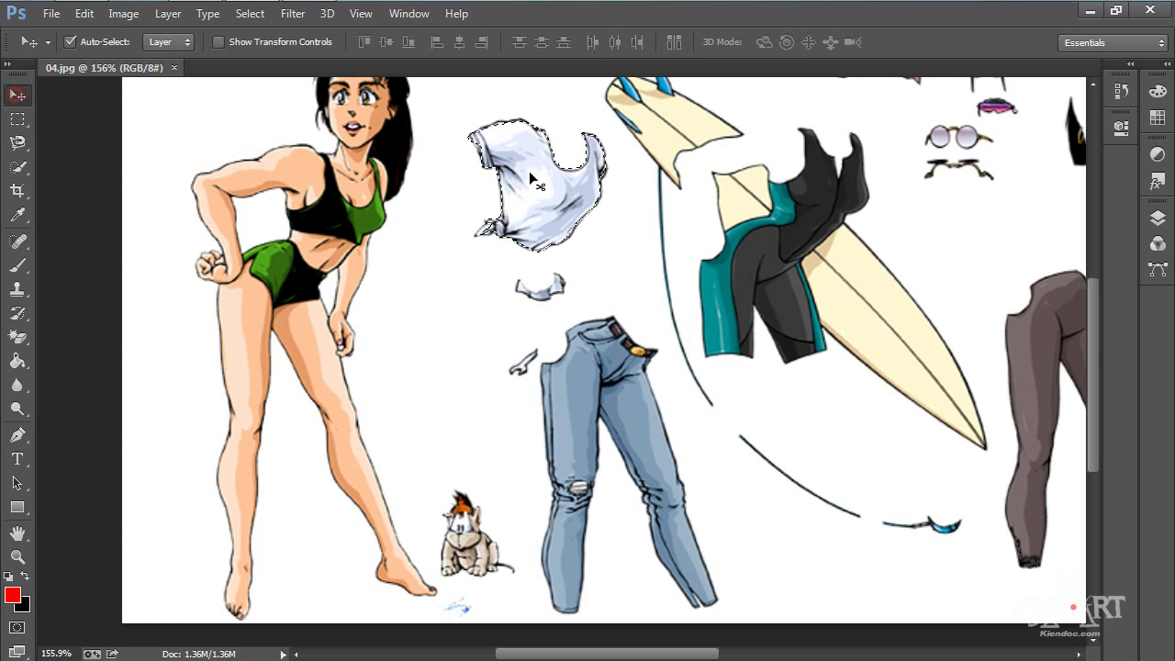
mouse_move(560, 186)
left_mouse_down()
mouse_move(360, 220)
mouse_move(345, 207)
left_mouse_up()
key("ctrl+d")
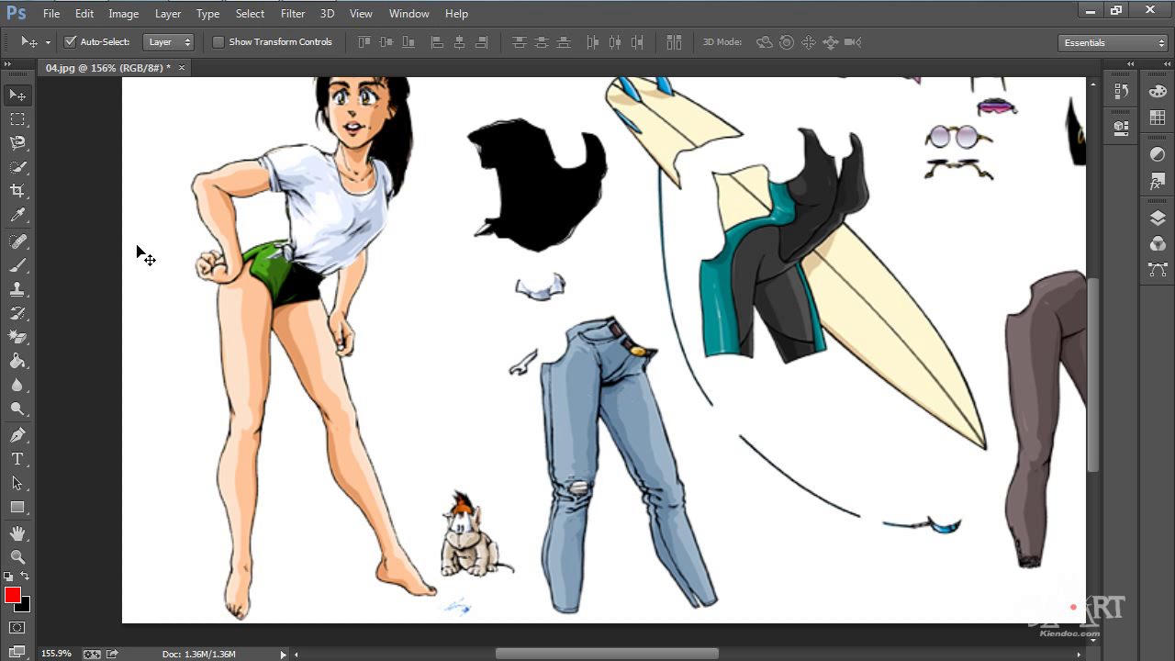
Trace a closed Magnetic Lasso selection around the blue jeans
left_click(18, 144)
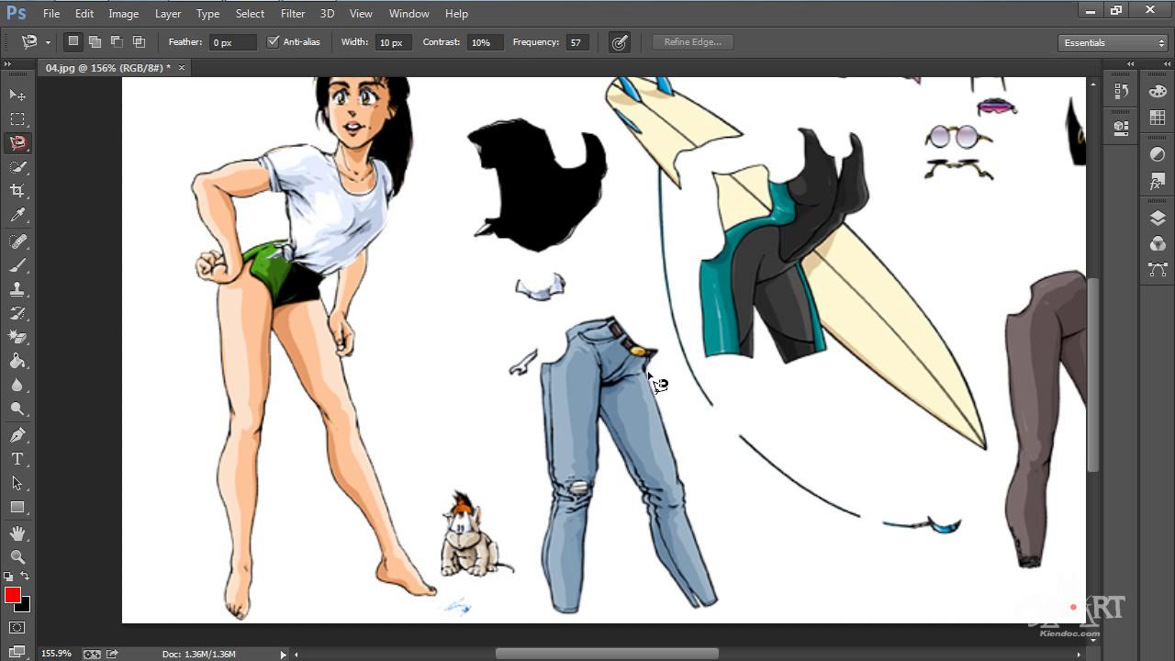
left_click(564, 334)
left_click(613, 316)
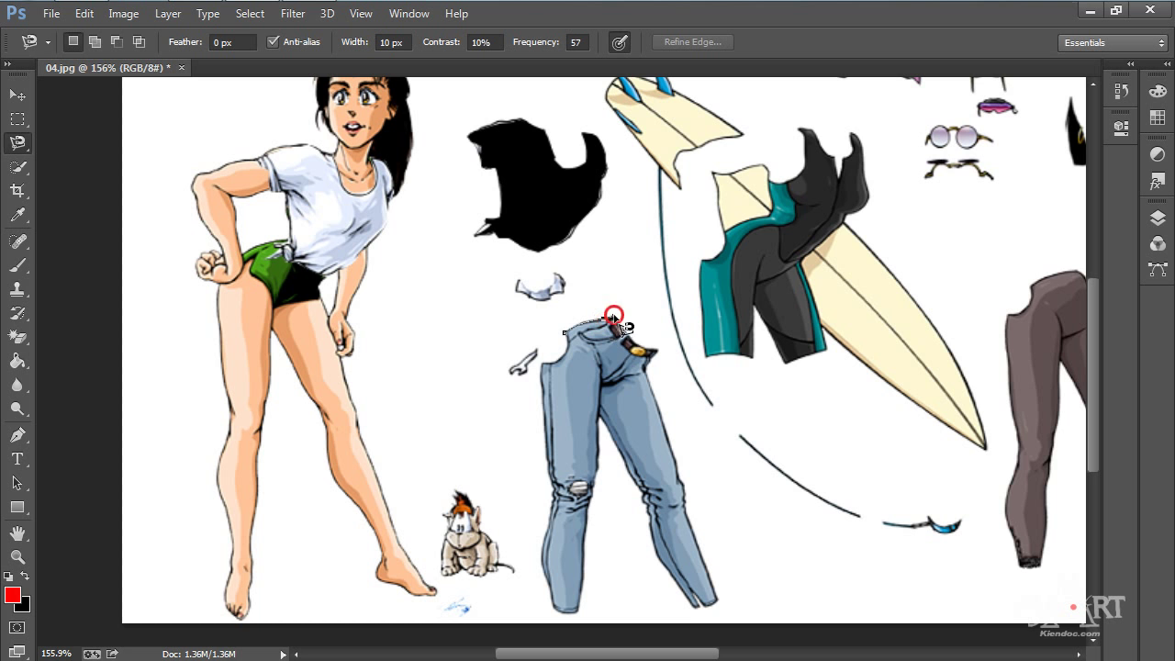
left_click(645, 371)
left_click(684, 502)
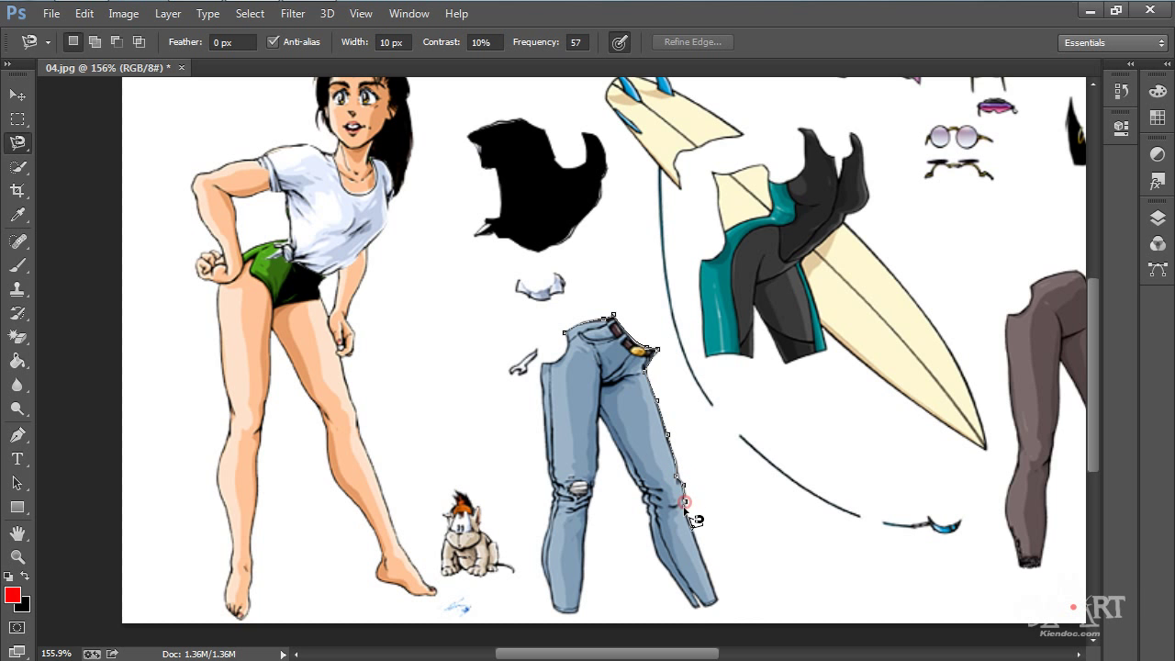
left_click(697, 609)
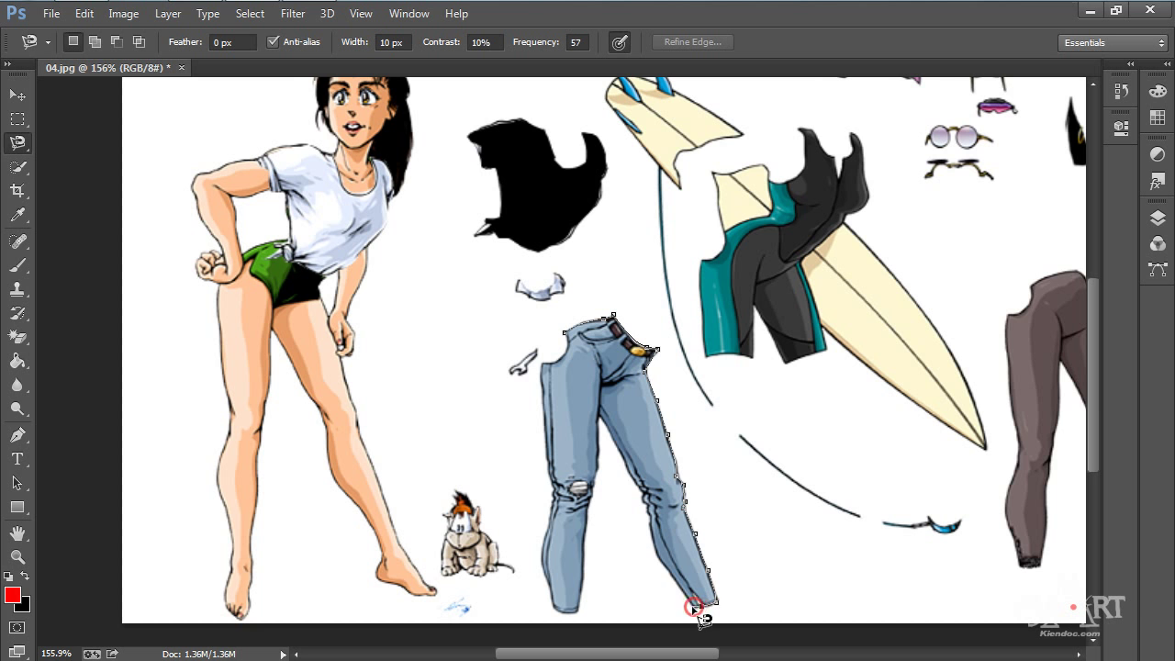
left_click(645, 500)
left_click(599, 413)
left_click(568, 506)
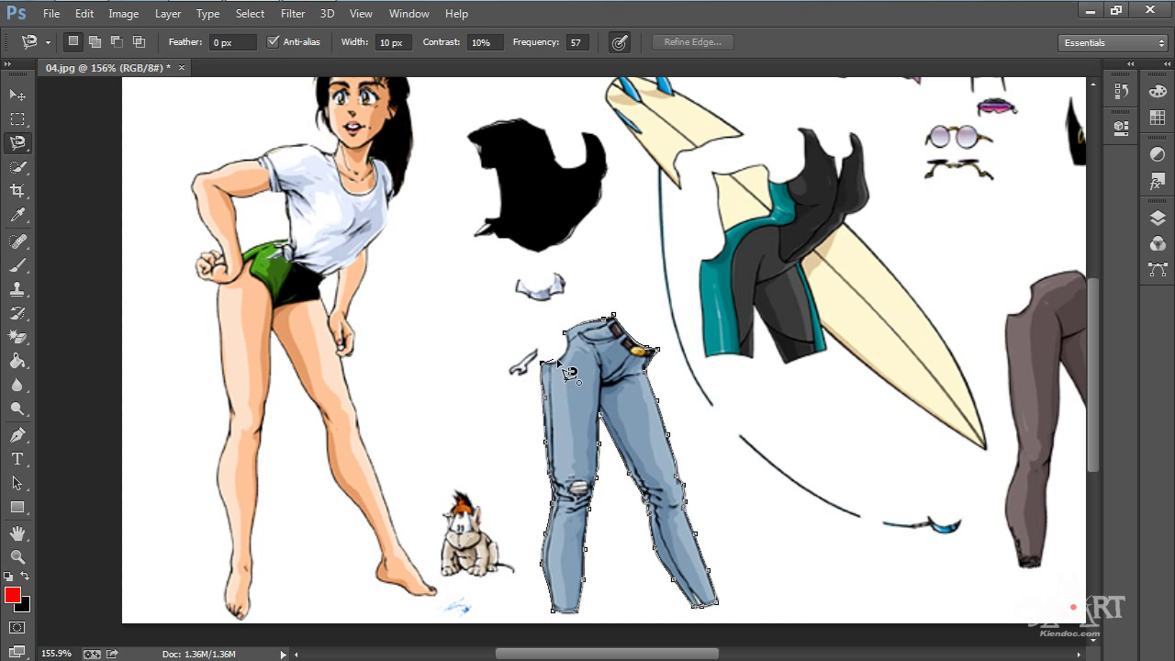
left_click(559, 360)
left_click(564, 330)
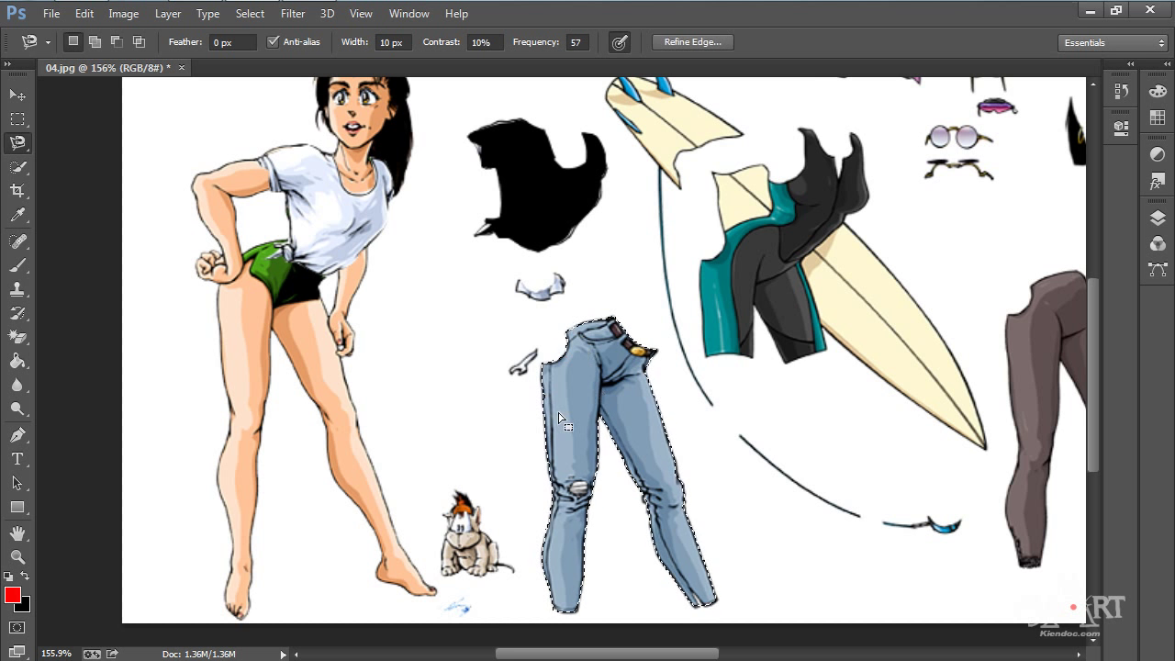
Move the jeans onto the girl's legs, deselect, and zoom out
key("v")
left_click_drag(572, 407, 245, 327)
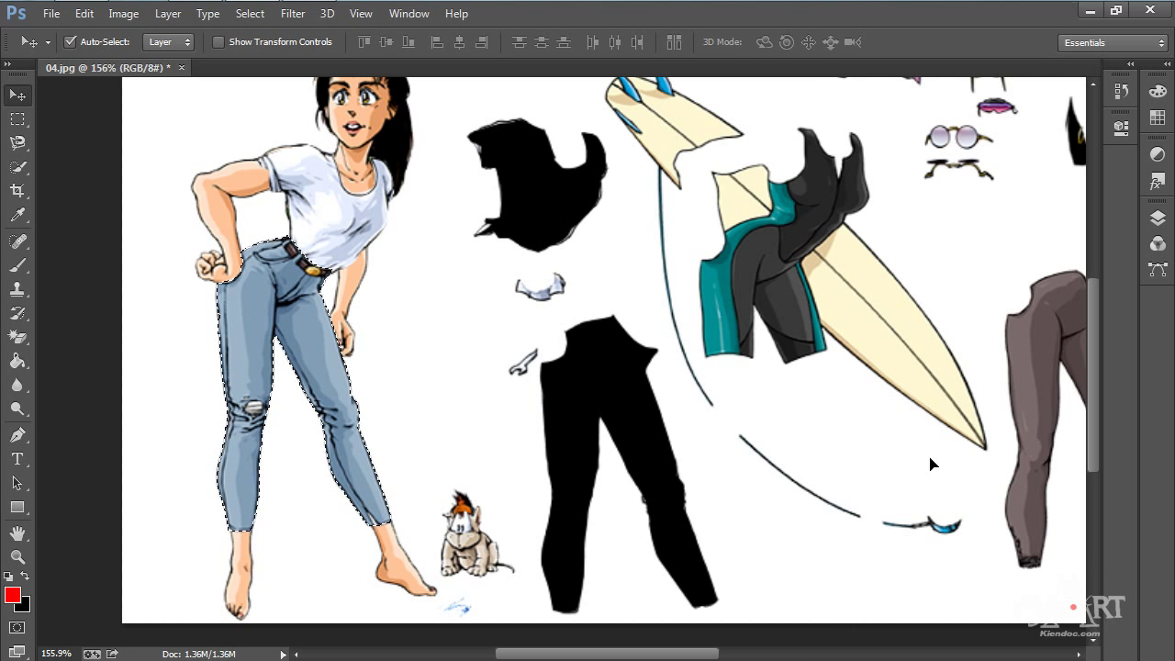
key("ctrl+d")
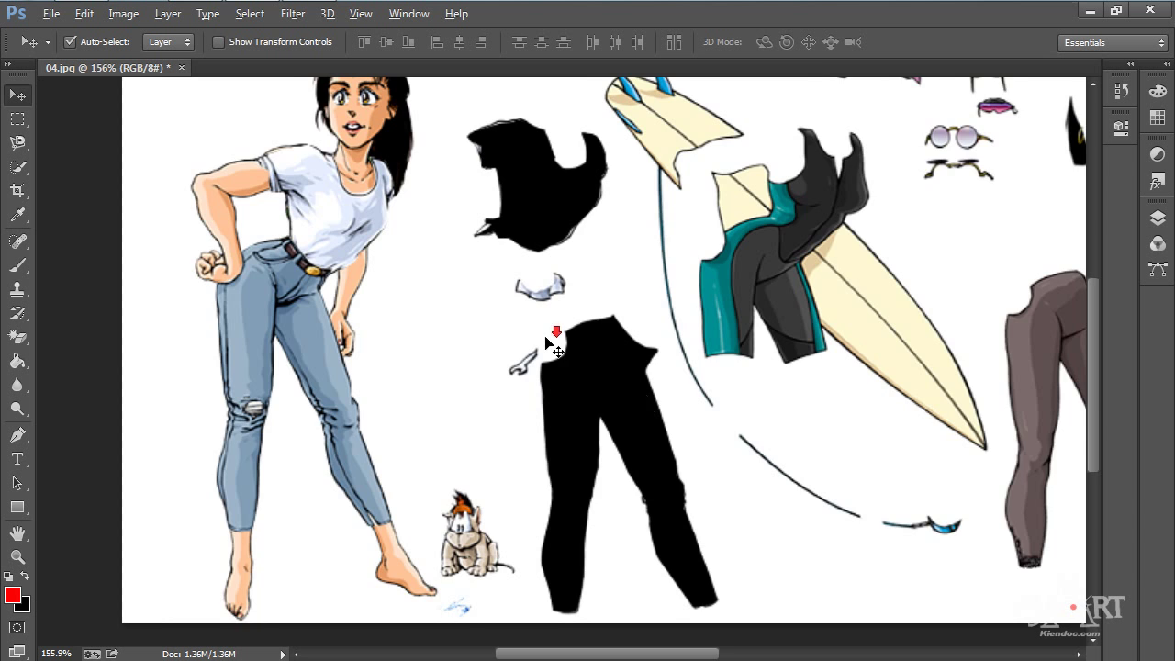
scroll(548, 341, "down", 3)
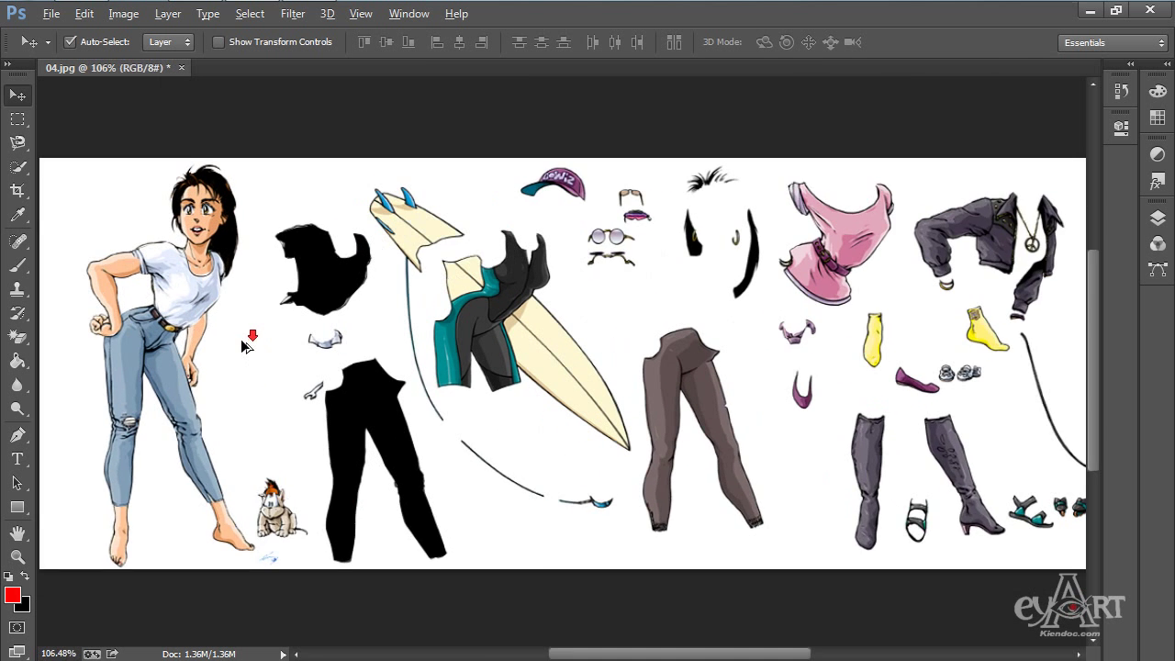
scroll(245, 345, "down", 1)
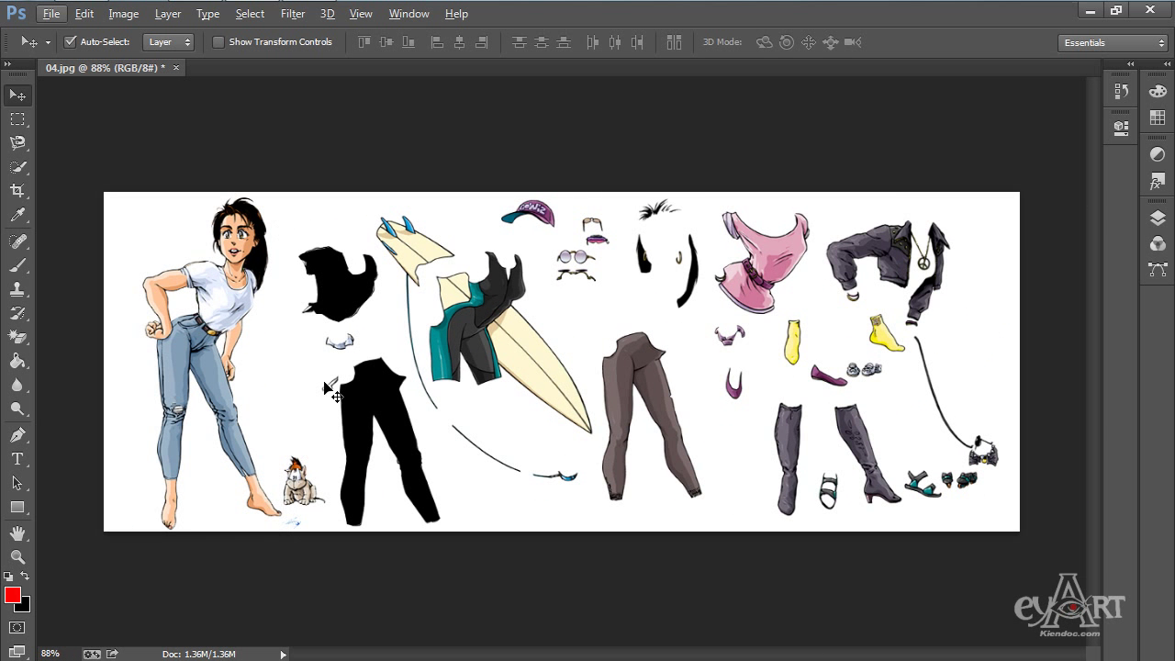
Crop the canvas to the dressed girl by pulling the crop's right edge in
left_click(18, 193)
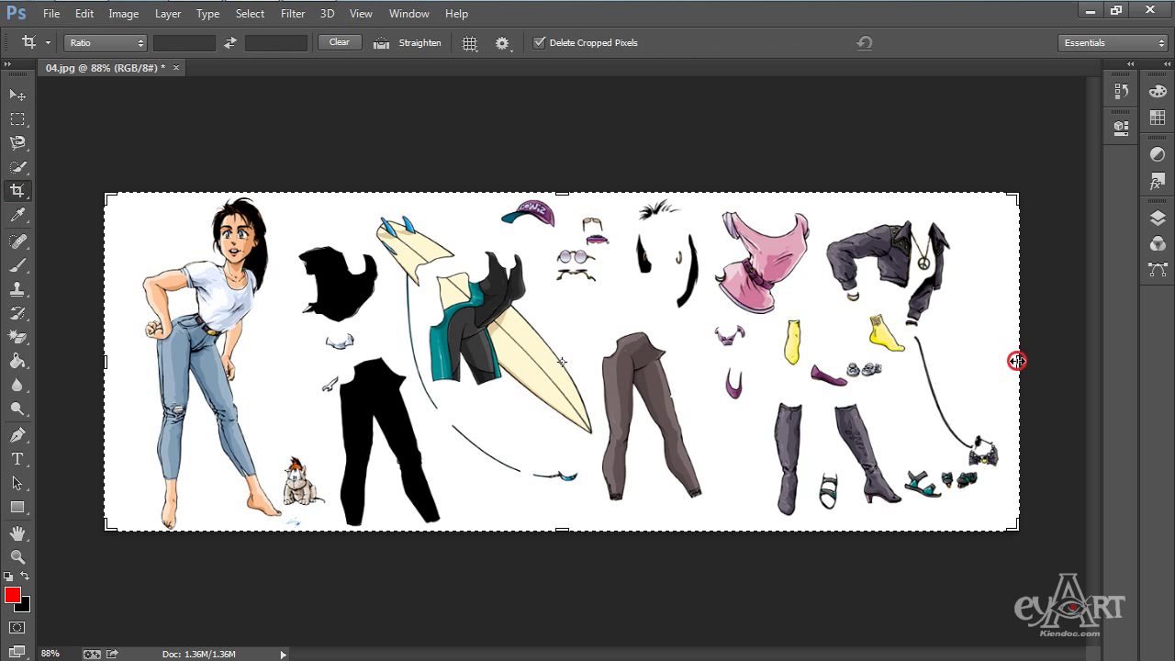
left_click_drag(1017, 361, 649, 375)
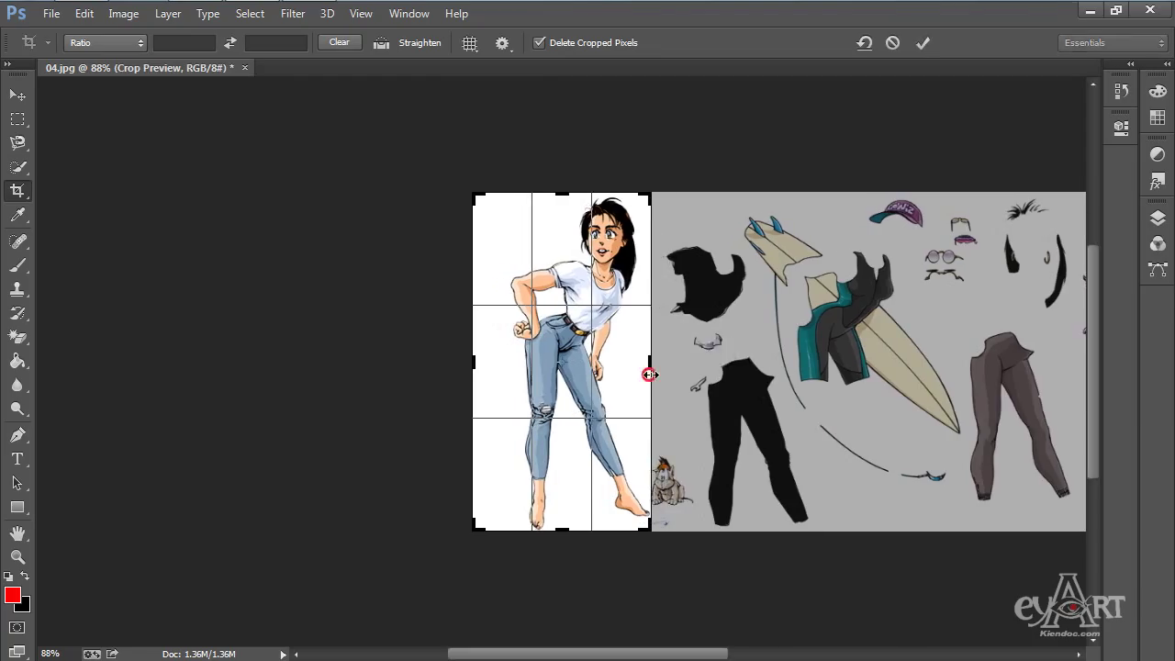
key("Return")
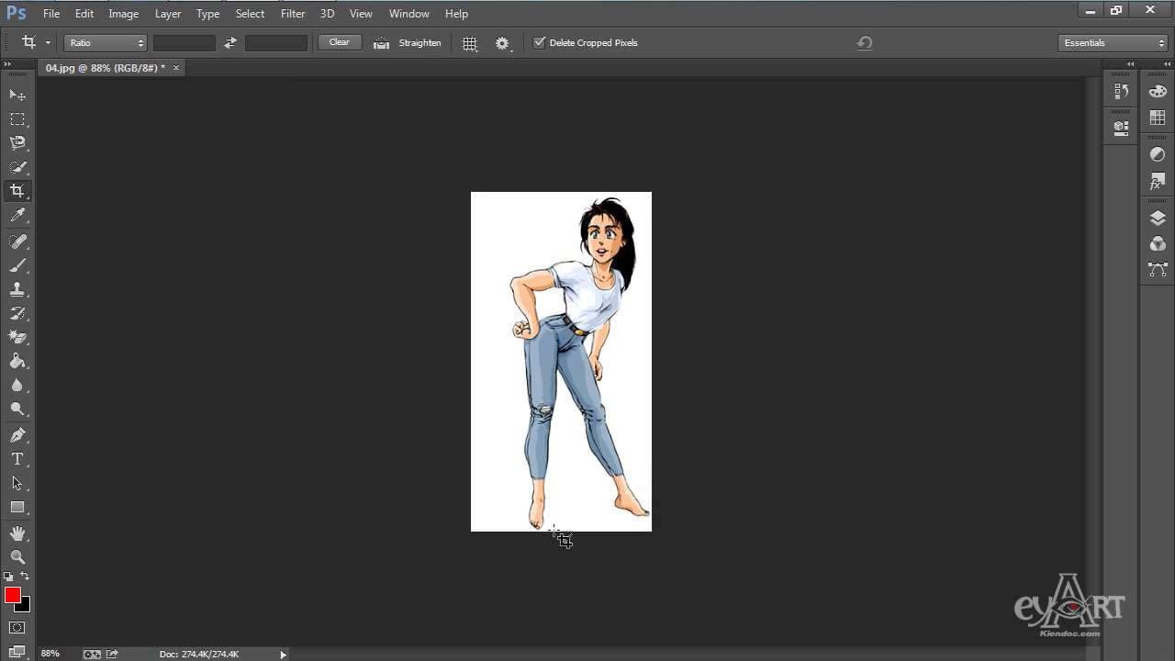
left_click(51, 14)
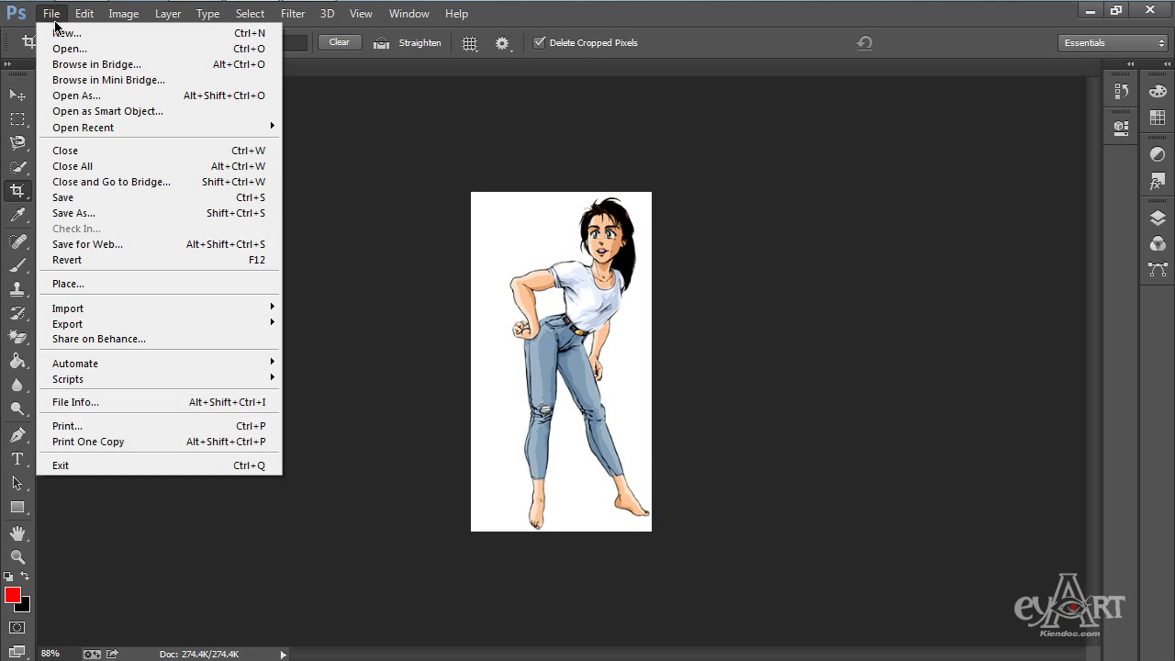
Save the image as phuongan1.jpg with JPEG quality 12 (Maximum)
left_click(89, 215)
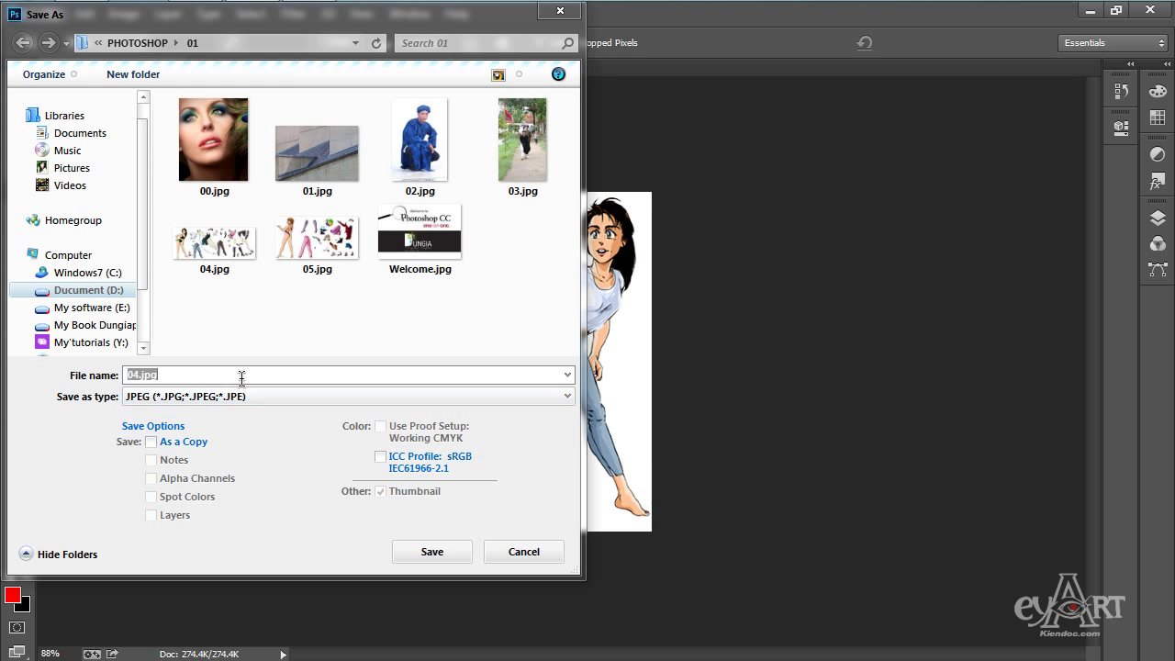
type("phuongan1")
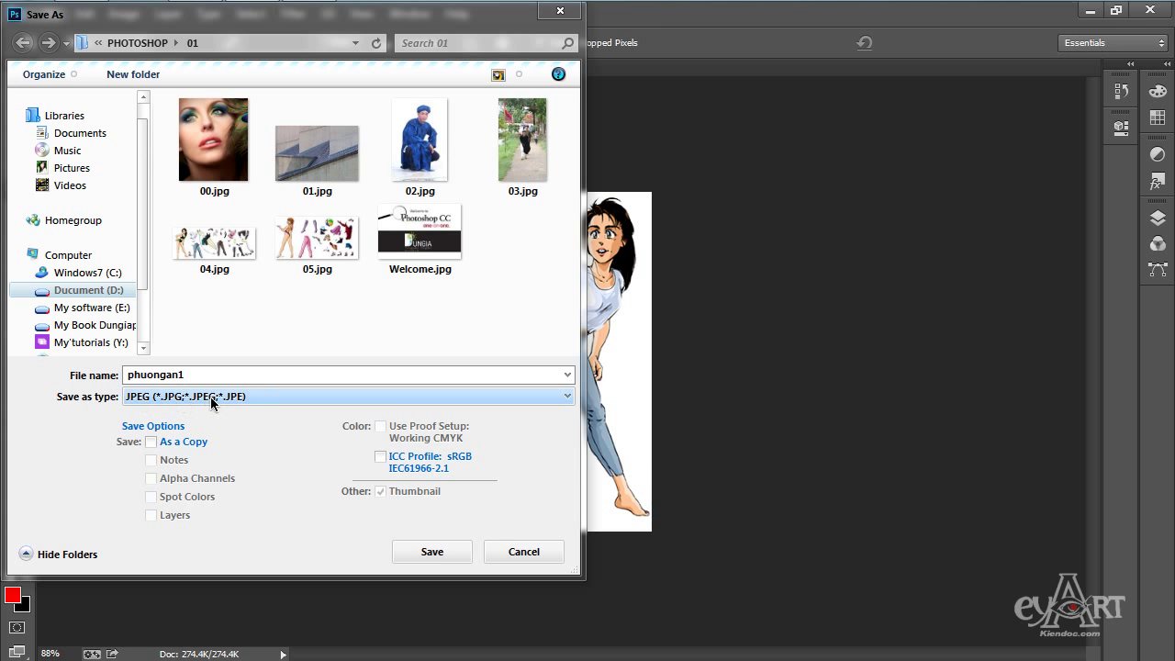
left_click(431, 551)
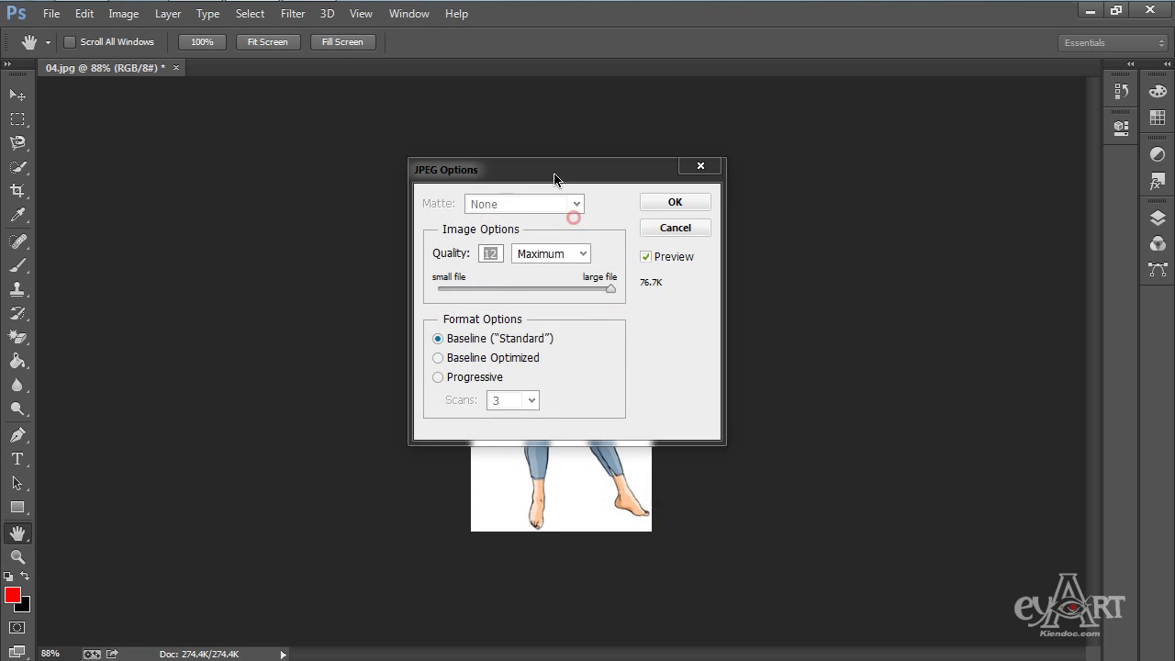
left_click_drag(574, 223, 554, 178)
left_click_drag(607, 288, 438, 288)
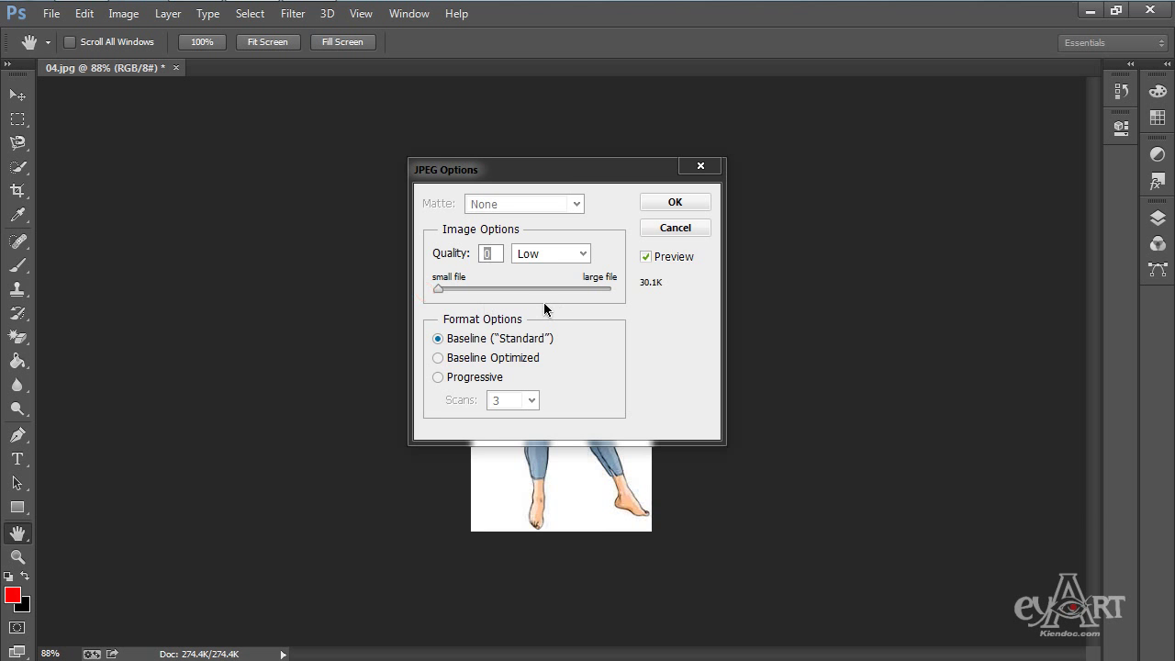
left_click_drag(574, 170, 841, 246)
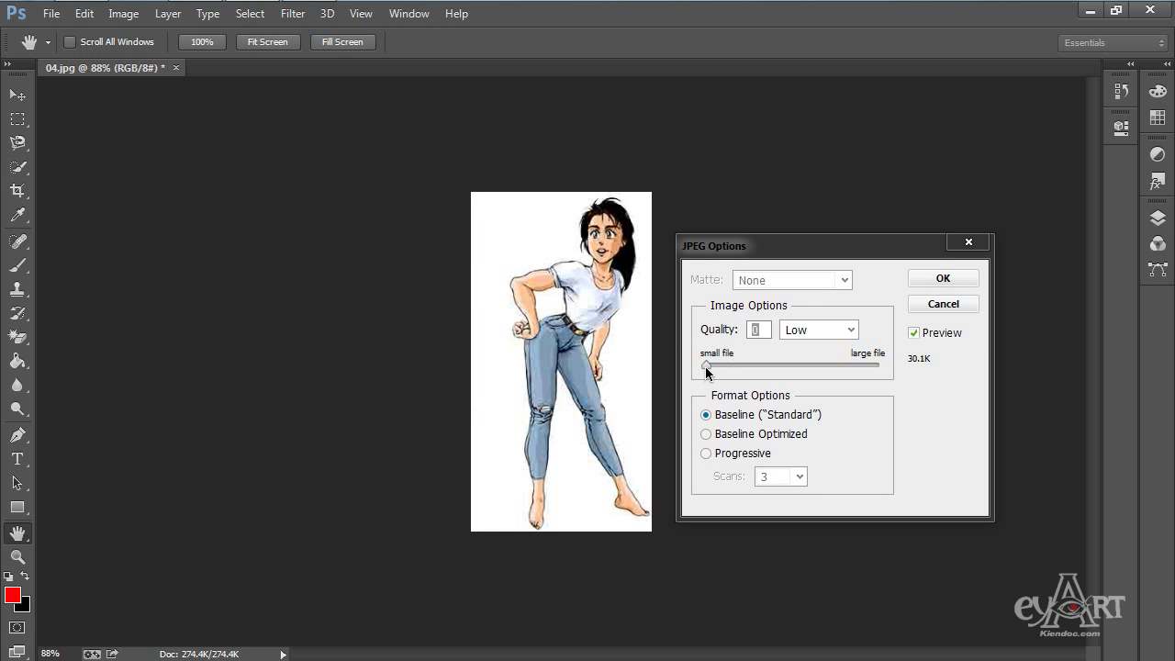
left_click_drag(704, 366, 905, 365)
left_click_drag(861, 248, 589, 174)
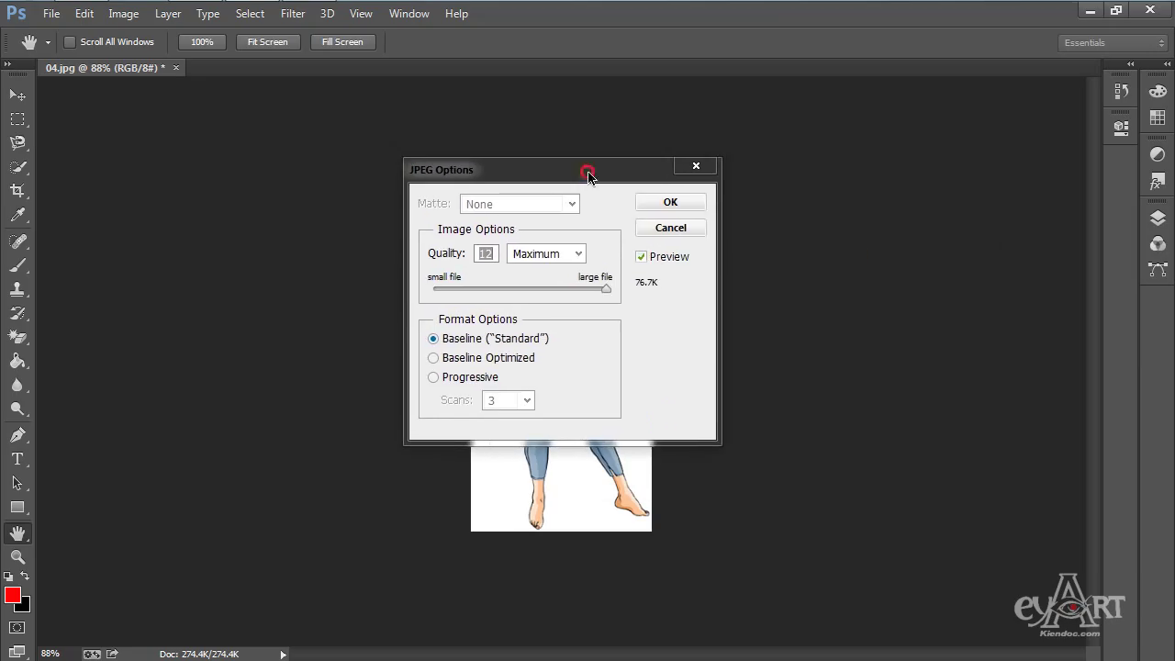
left_click(671, 202)
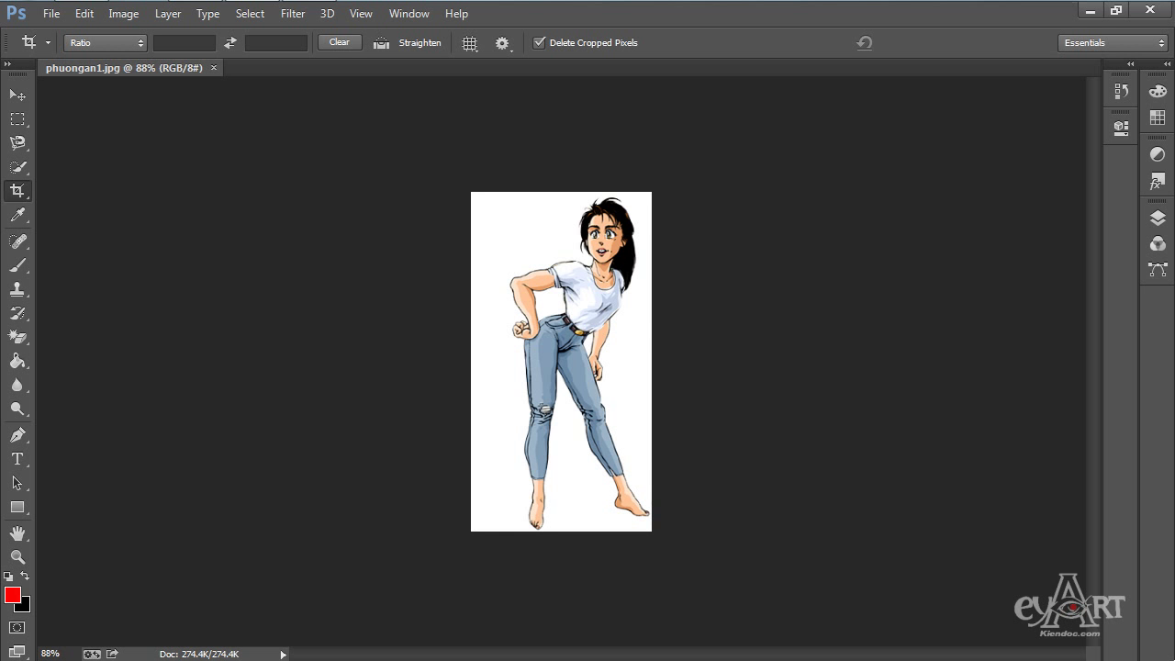
Undo the crop with Ctrl+Z, restoring the full clothing sheet
key("ctrl+z")
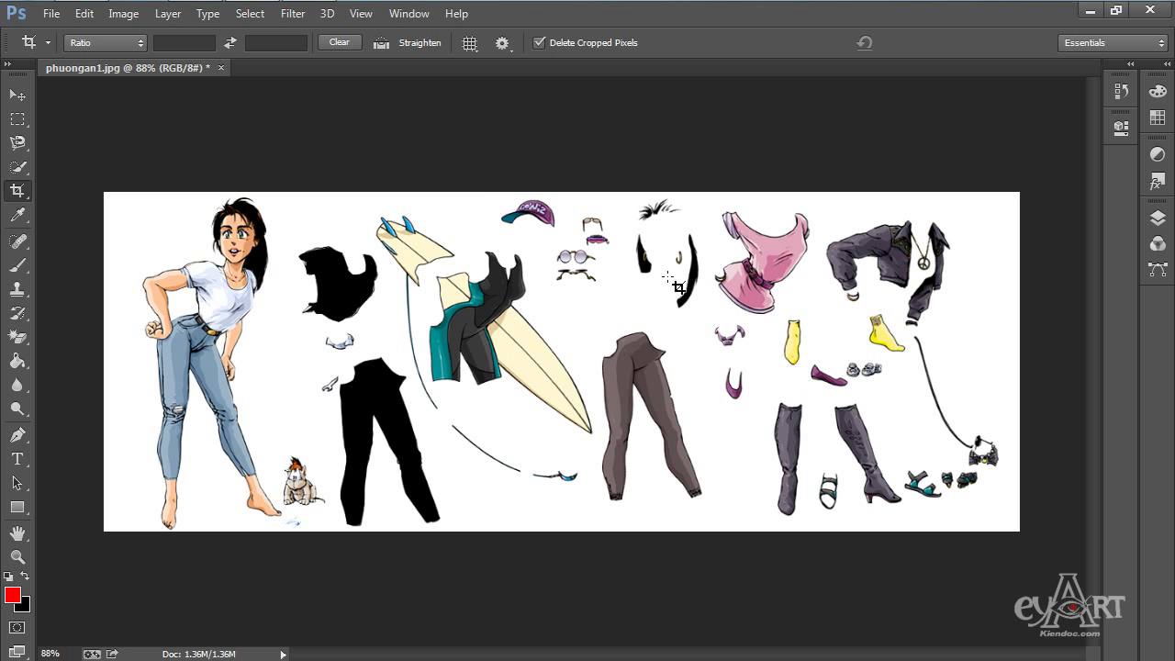